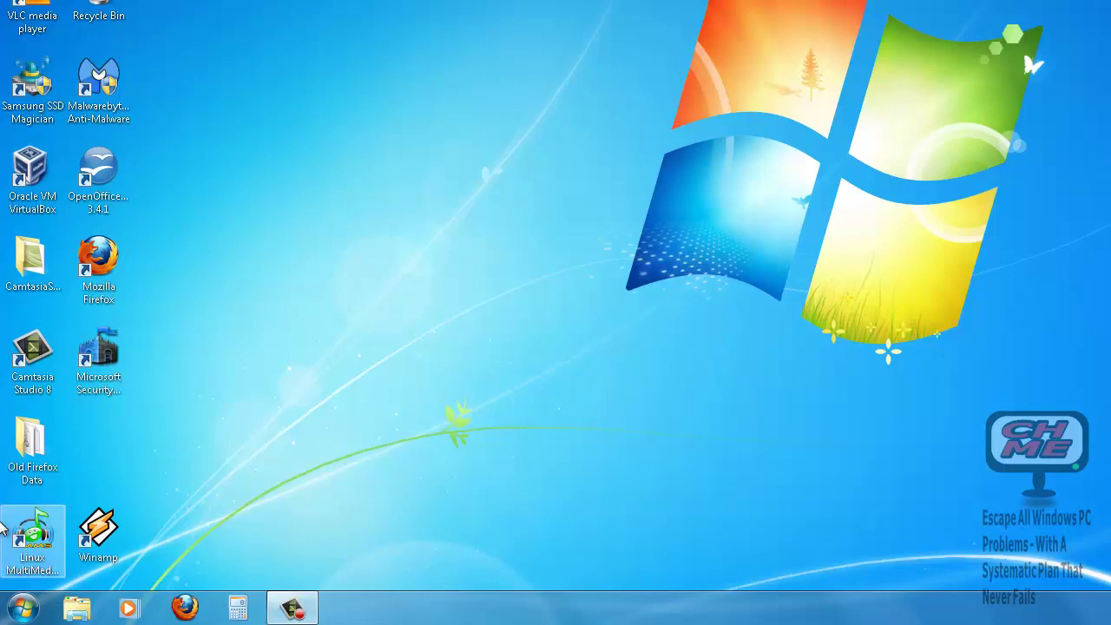
# Open Computer Management for this computer and display Device Manager.
pyautogui.click(23, 612)
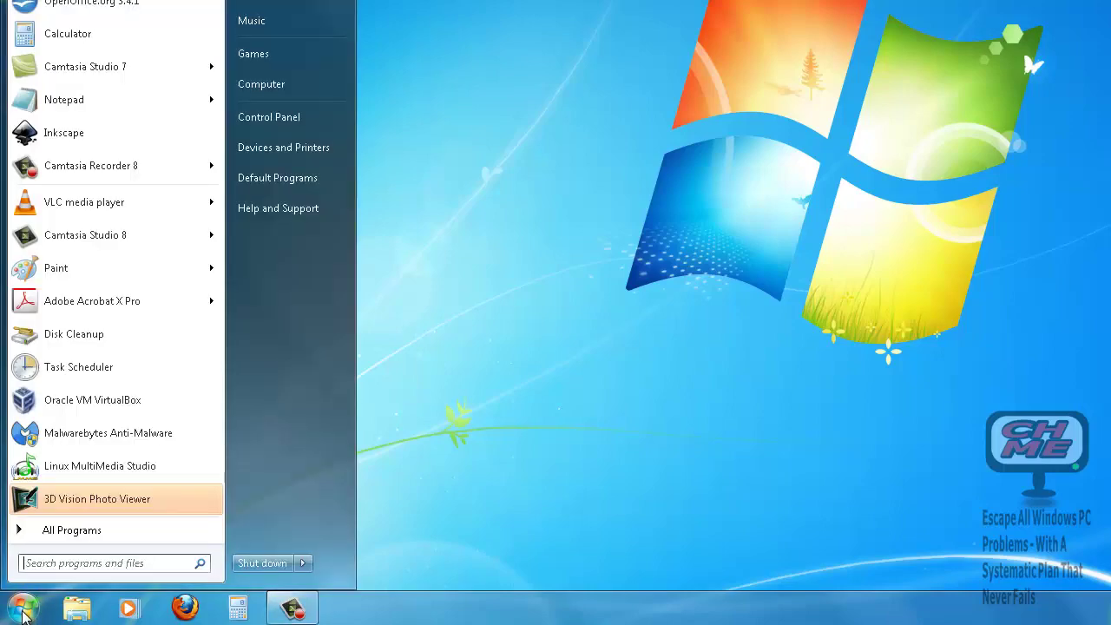
pyautogui.click(23, 612)
pyautogui.click(35, 606)
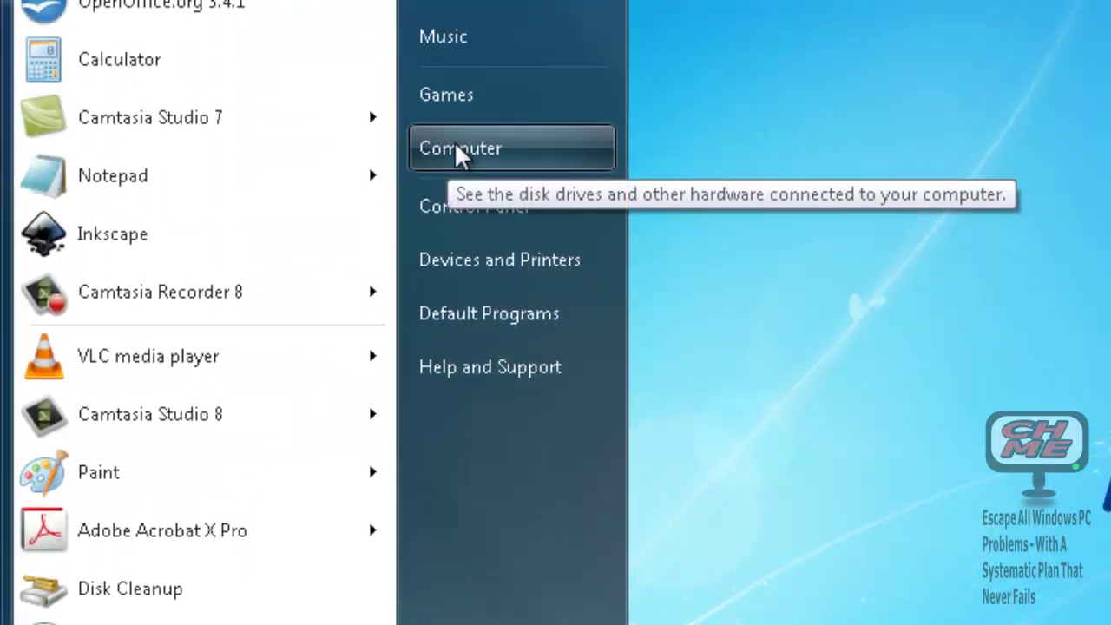
pyautogui.rightClick(463, 153)
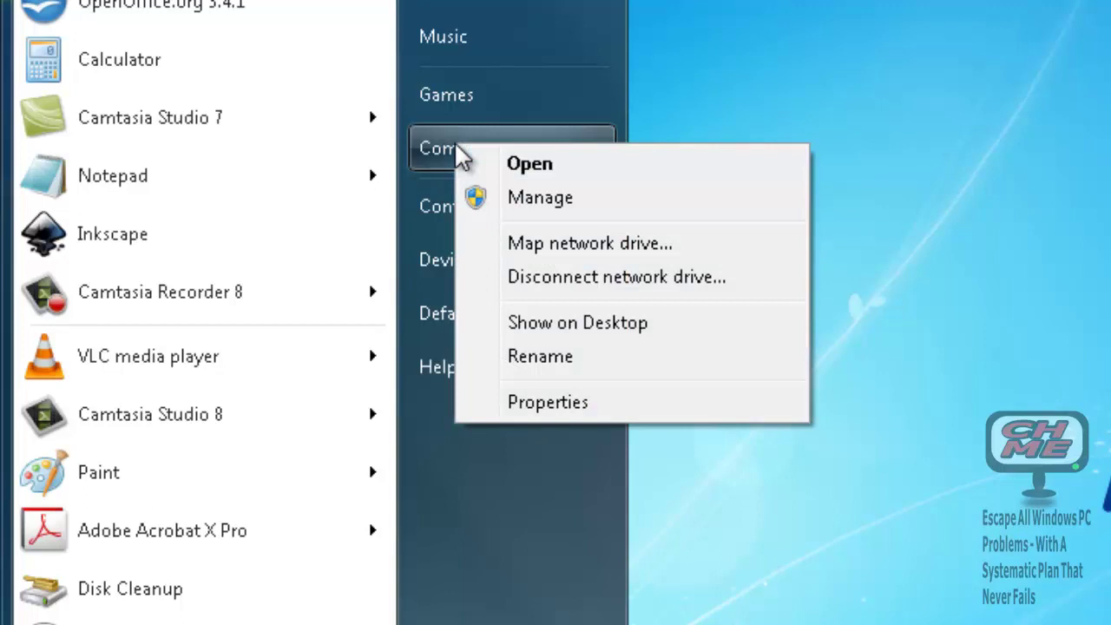
pyautogui.click(538, 199)
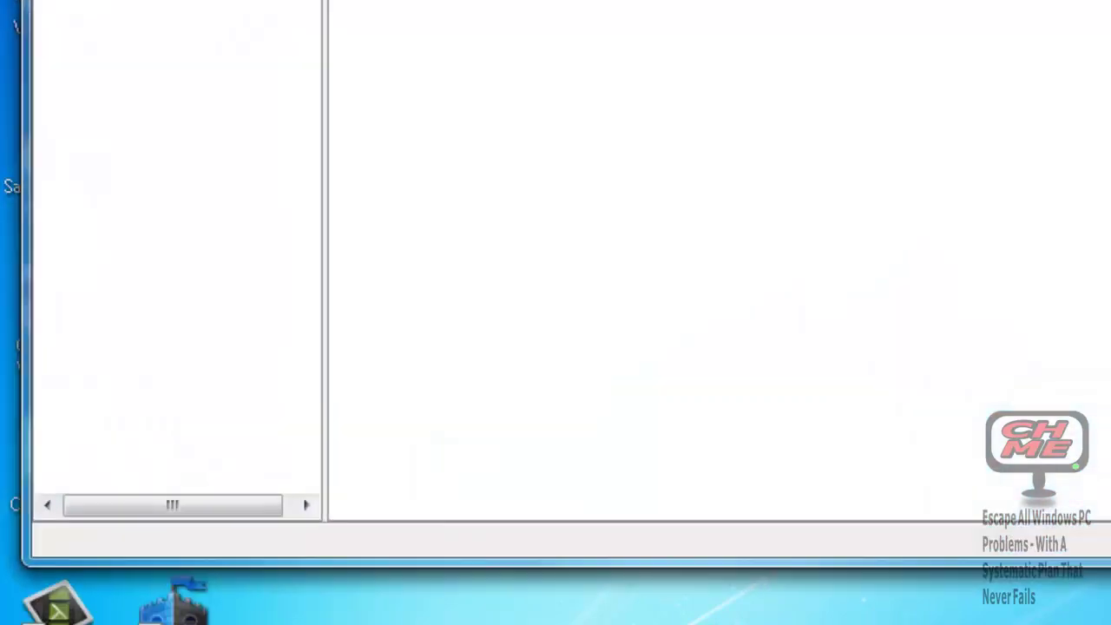
pyautogui.moveTo(660, 26); pyautogui.dragTo(913, 44)
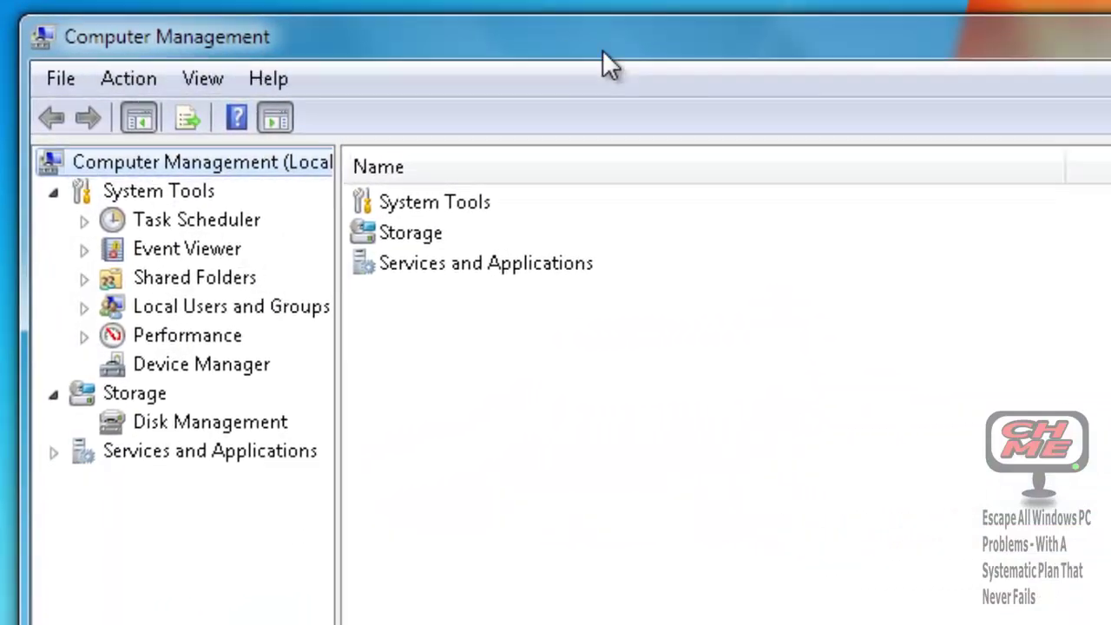
pyautogui.click(183, 362)
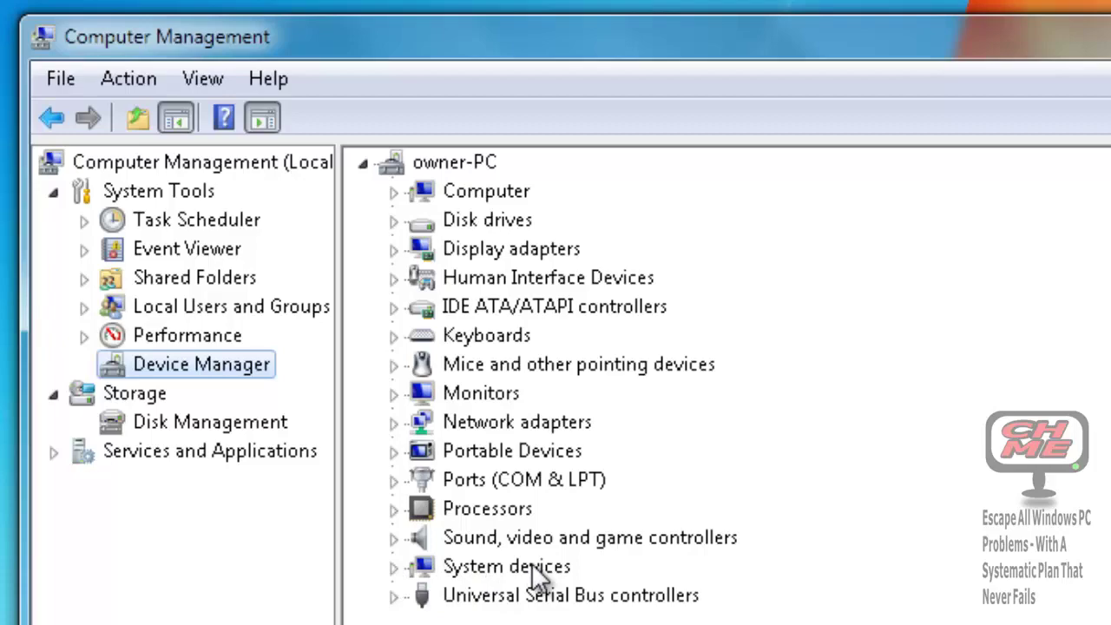
# Check the driver version in the properties of the Intel Z68 Express Chipset Family LPC Interface Controller under System devices.
pyautogui.click(395, 568)
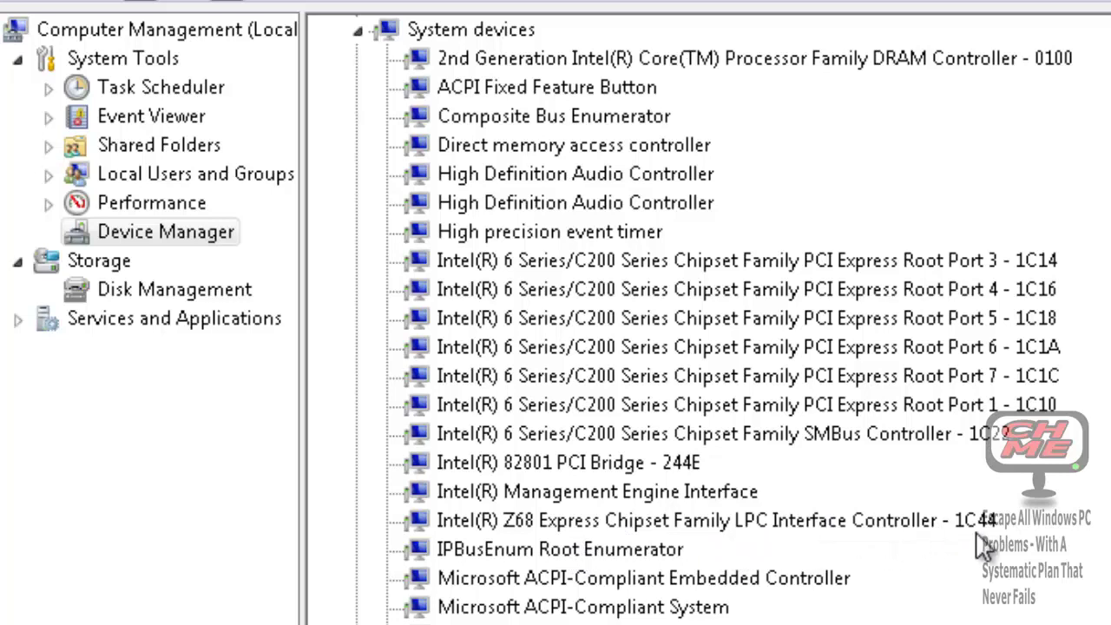
pyautogui.click(478, 517)
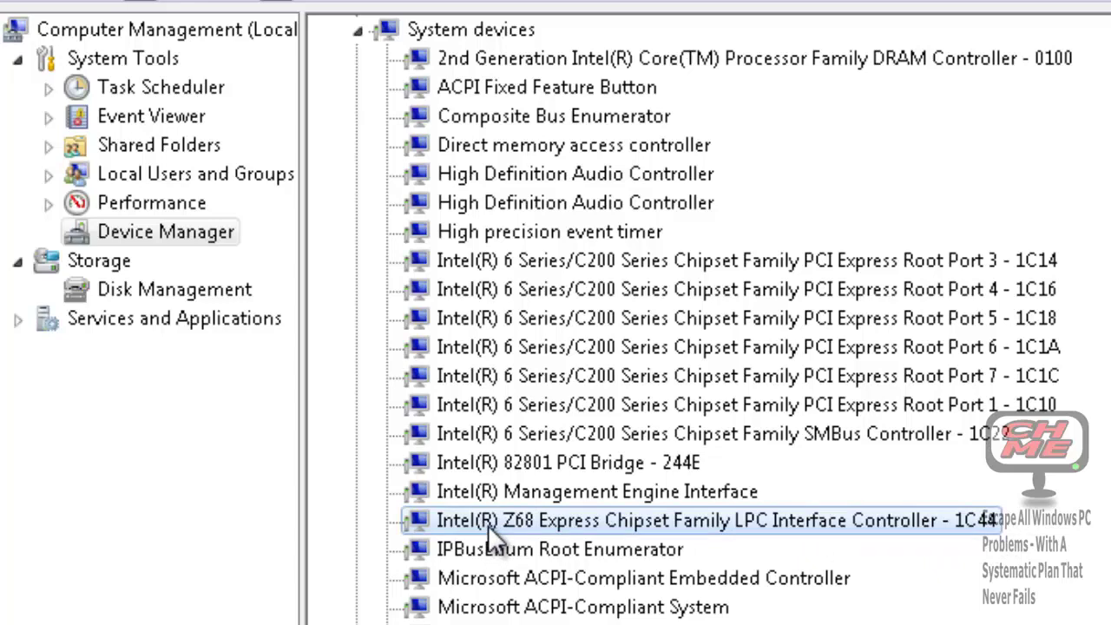
pyautogui.rightClick(488, 527)
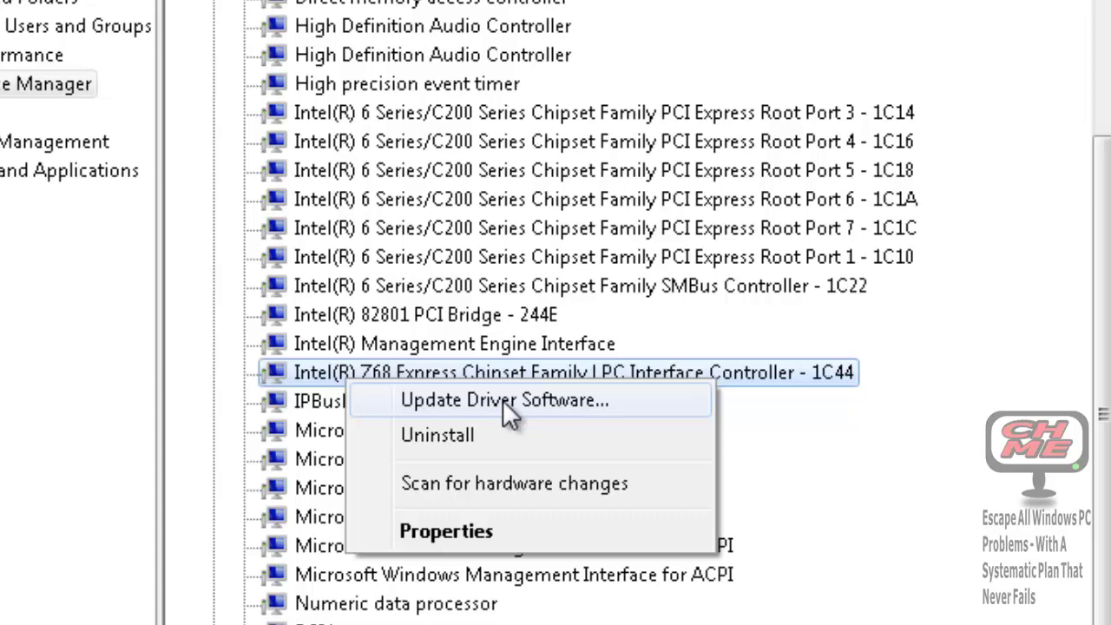
pyautogui.click(434, 532)
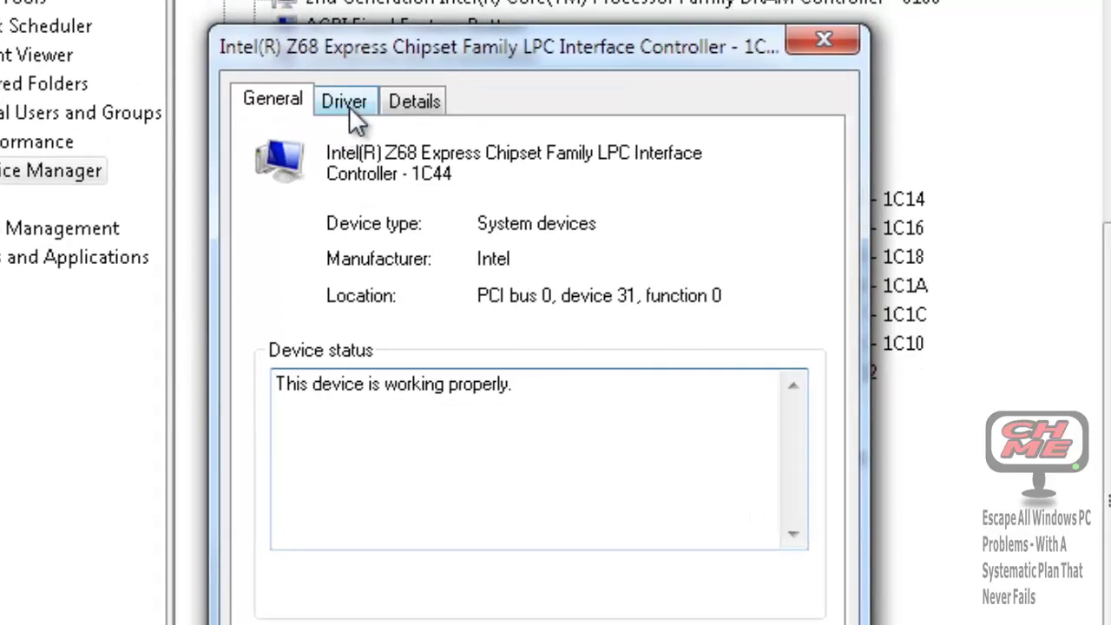
pyautogui.click(354, 115)
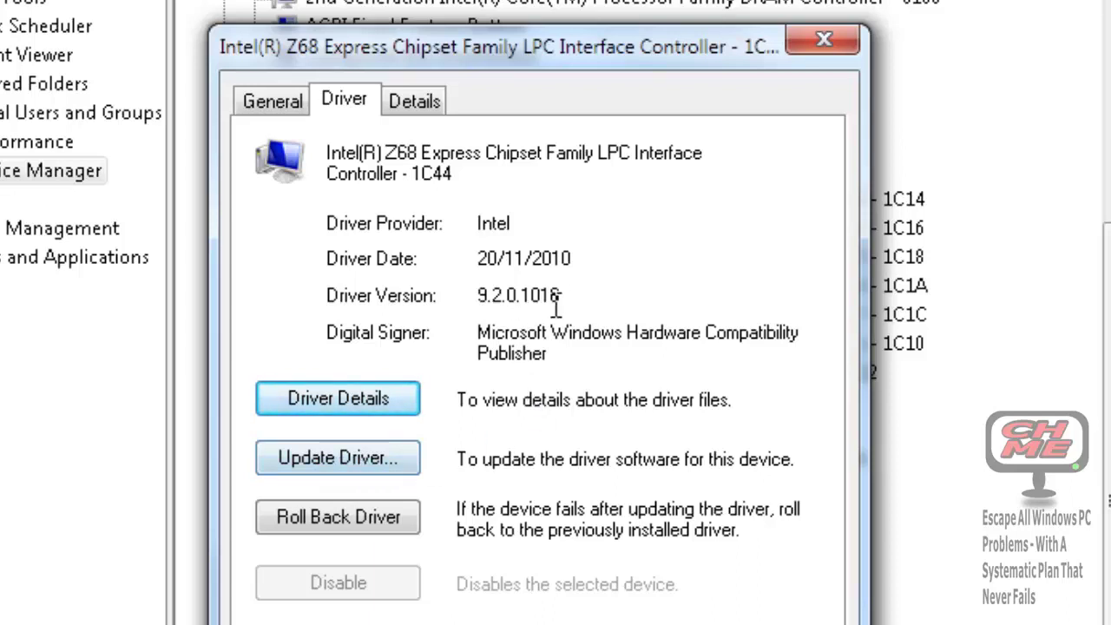
pyautogui.moveTo(577, 295); pyautogui.dragTo(476, 295)
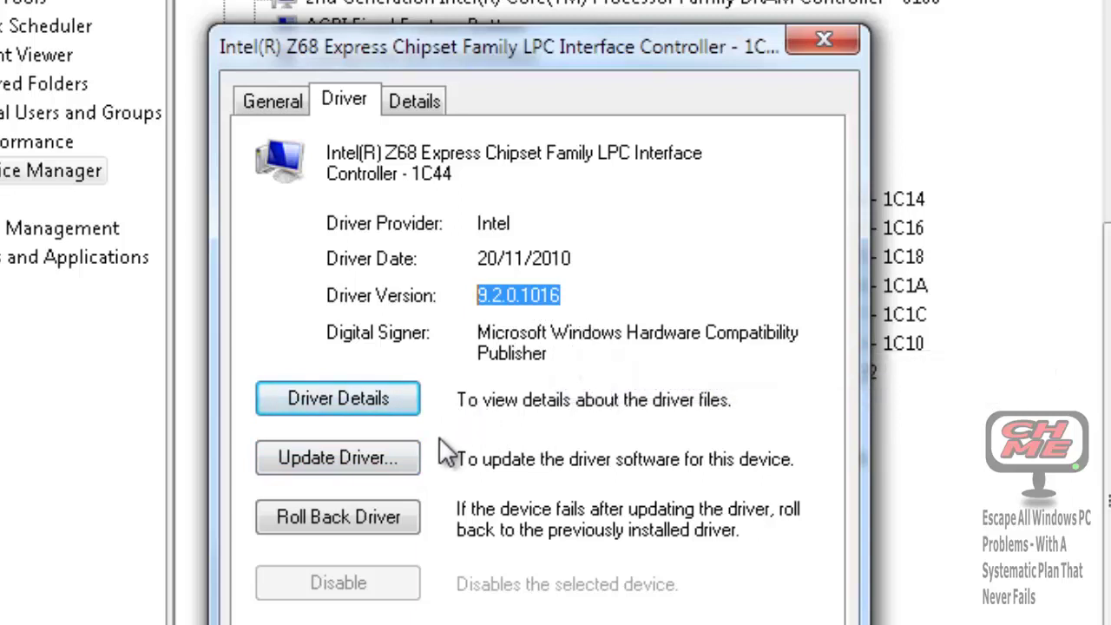
# Search automatically for updated driver software for the Z68 chipset controller, and close the update wizard and device properties.
pyautogui.click(343, 458)
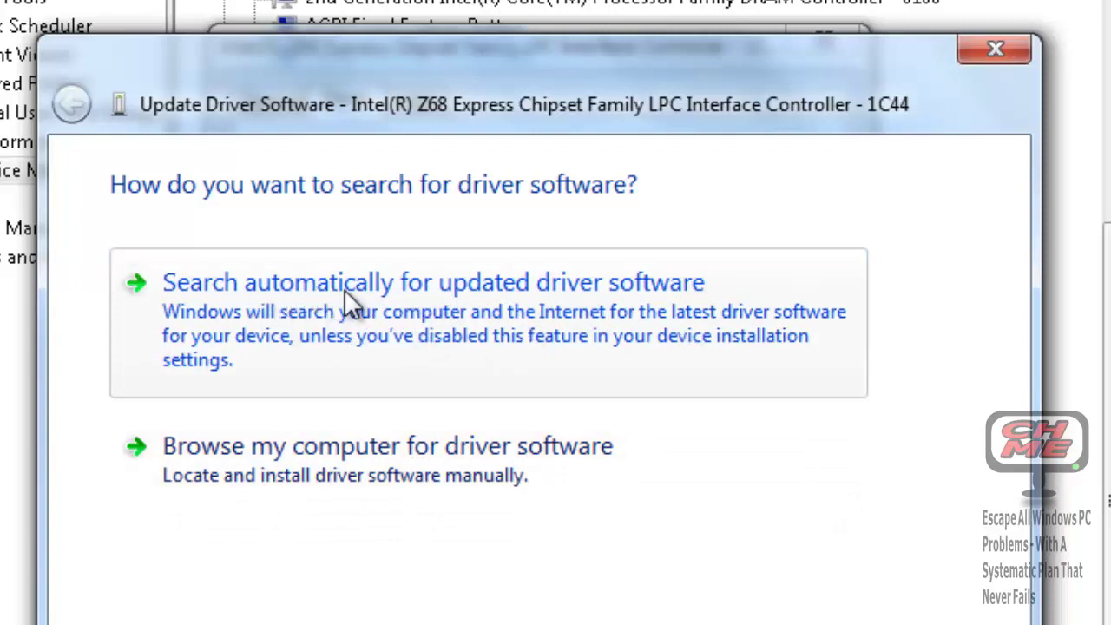
pyautogui.click(424, 291)
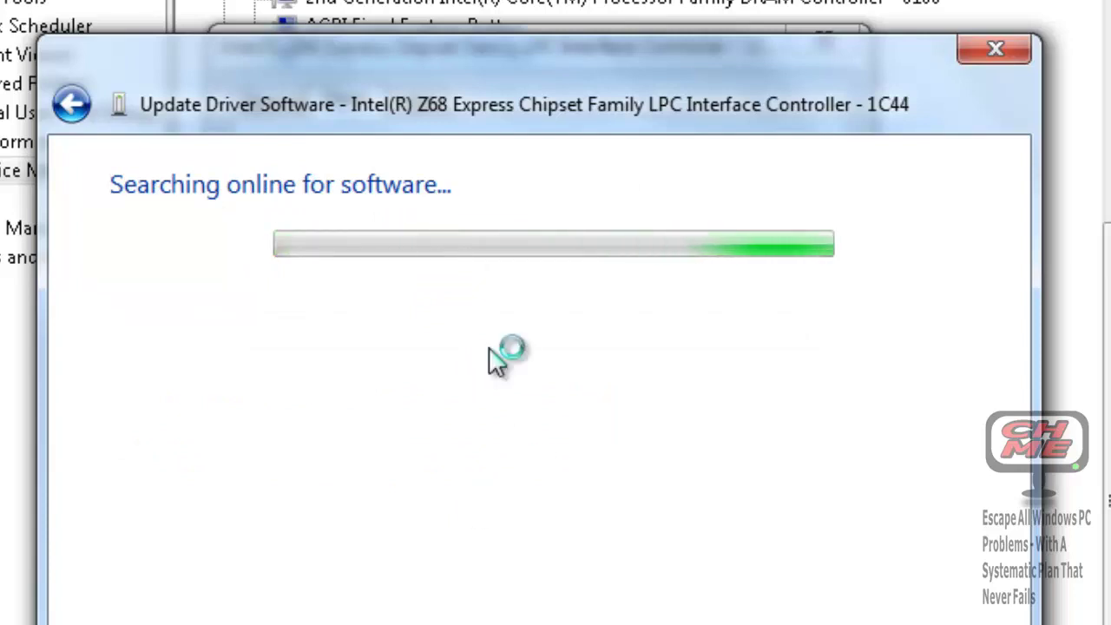
pyautogui.moveTo(535, 54); pyautogui.dragTo(1110, 104)
pyautogui.moveTo(1110, 153); pyautogui.dragTo(1110, 152)
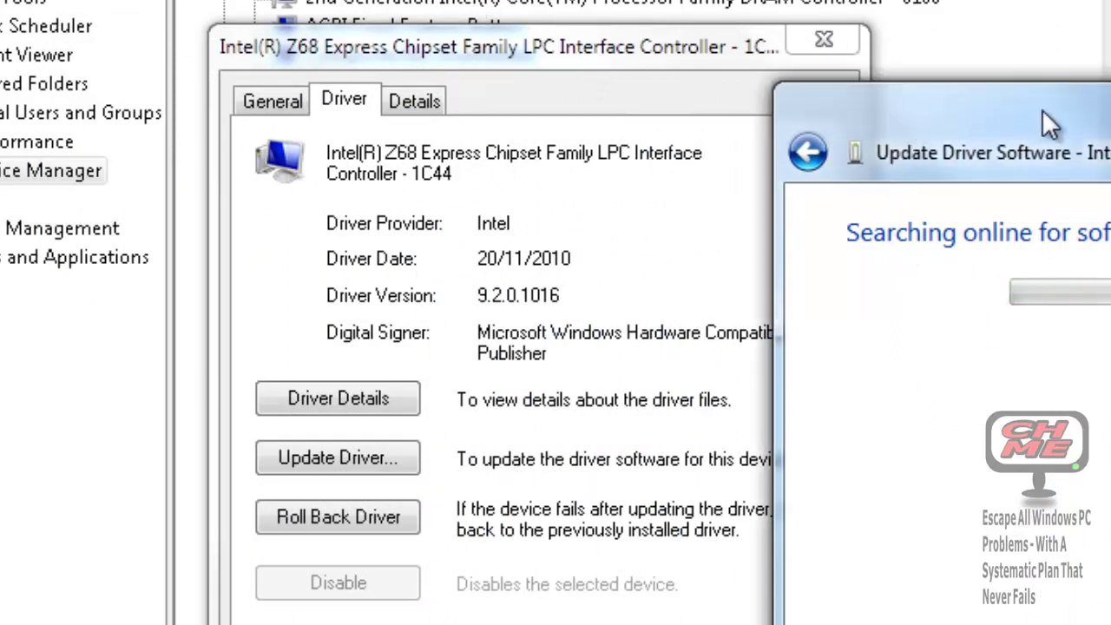
pyautogui.moveTo(1042, 109); pyautogui.dragTo(399, 59)
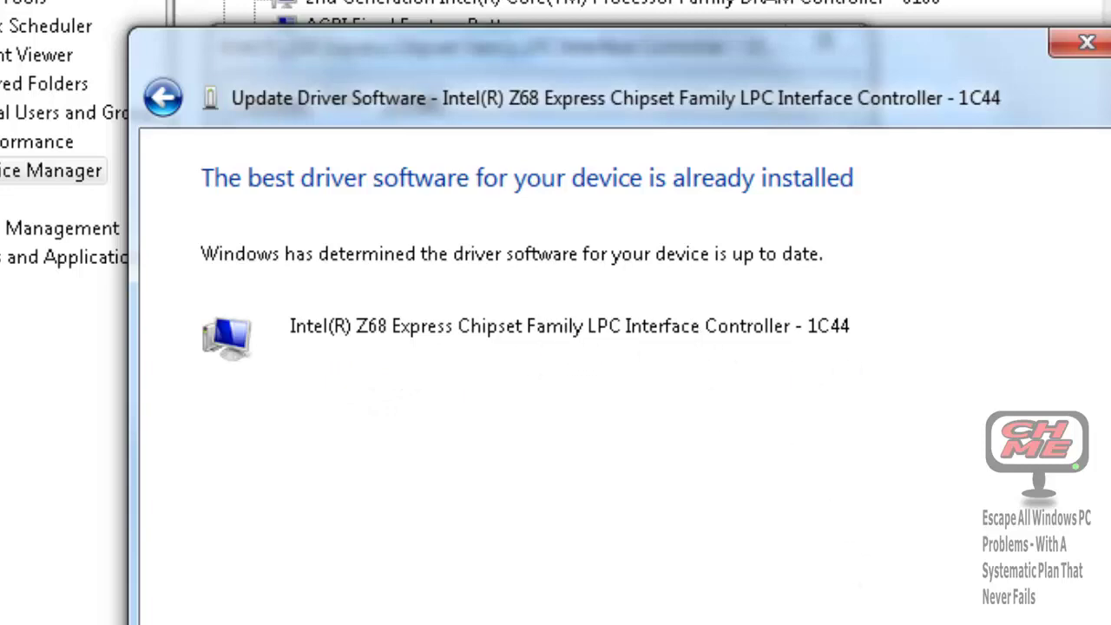
pyautogui.click(895, 618)
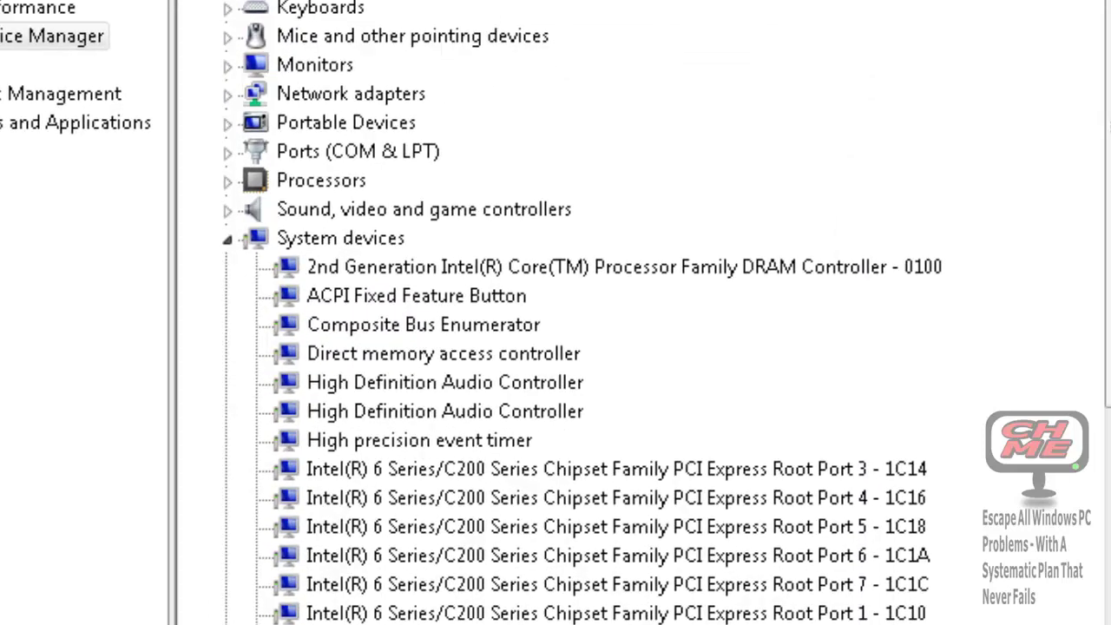
pyautogui.click(451, 560)
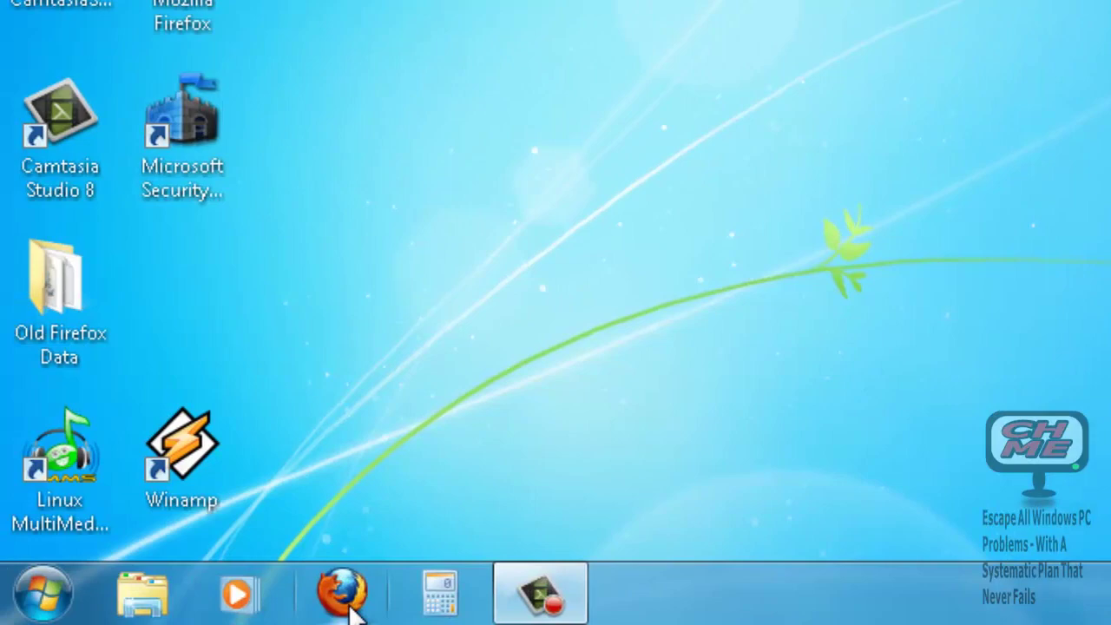
# Switch to Firefox, search Google for "asus drivers" and open the ASUS support drivers and download page.
pyautogui.click(351, 611)
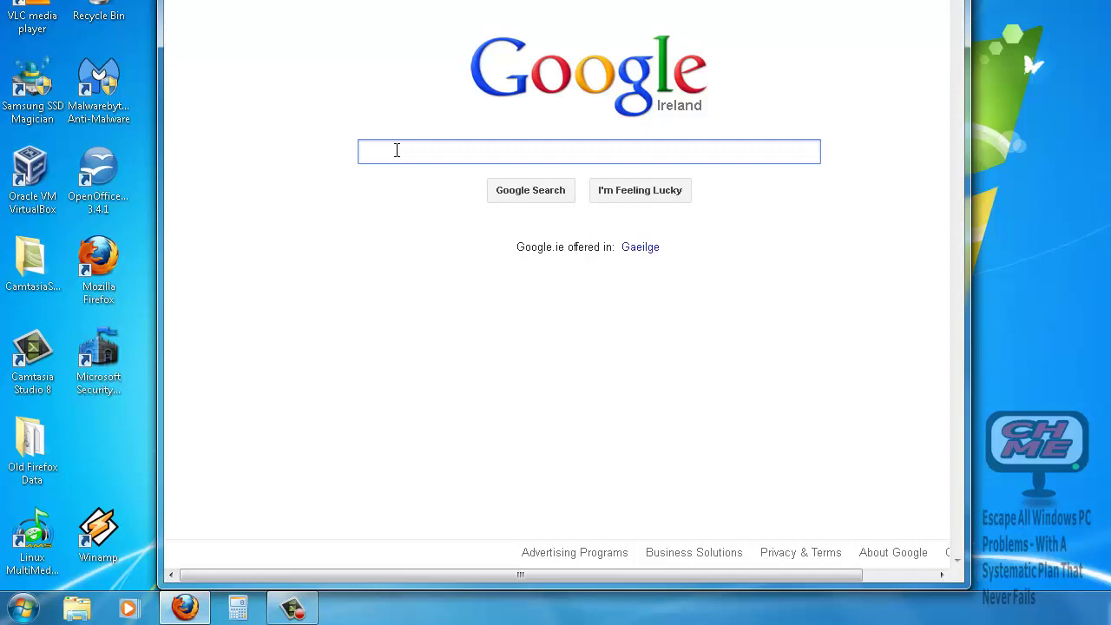
pyautogui.write('asus')
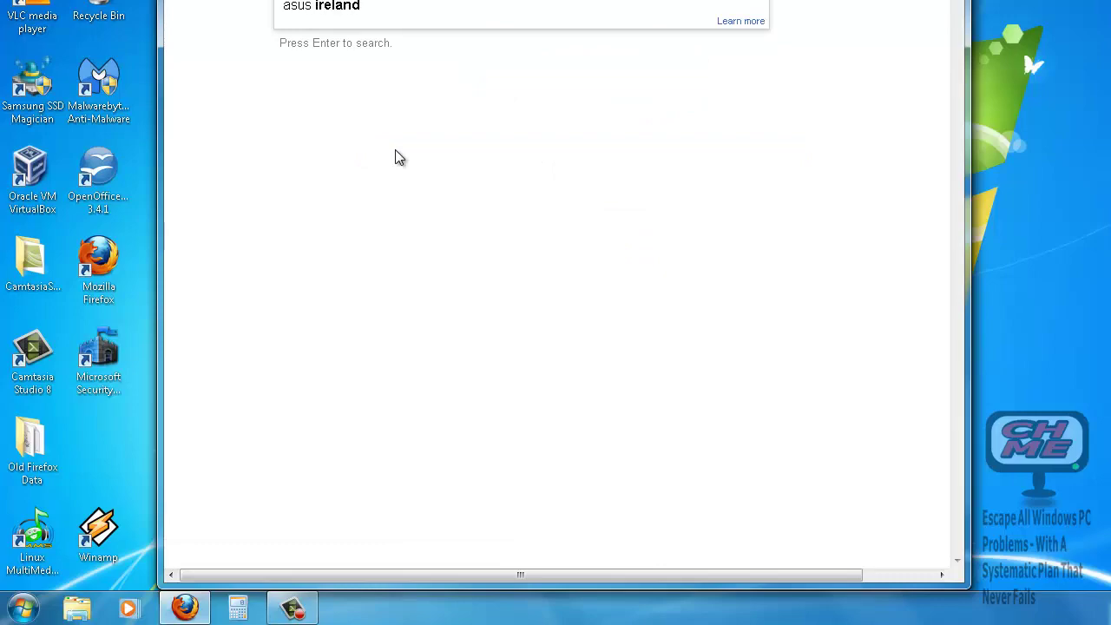
pyautogui.write(' drive')
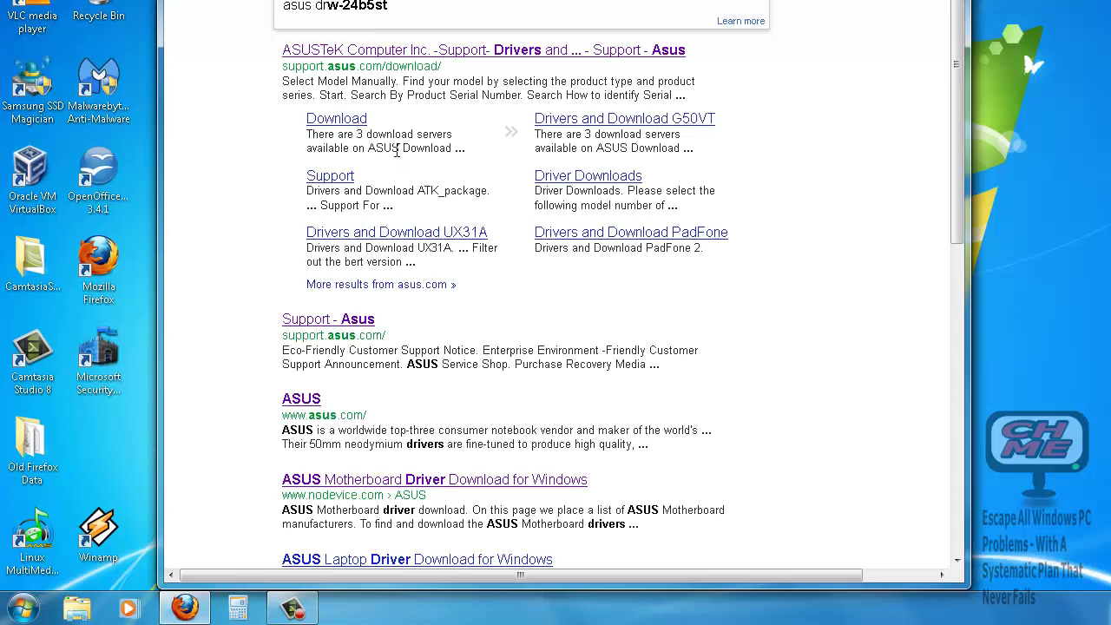
pyautogui.write('rs')
pyautogui.scroll(-1, 397, 153)
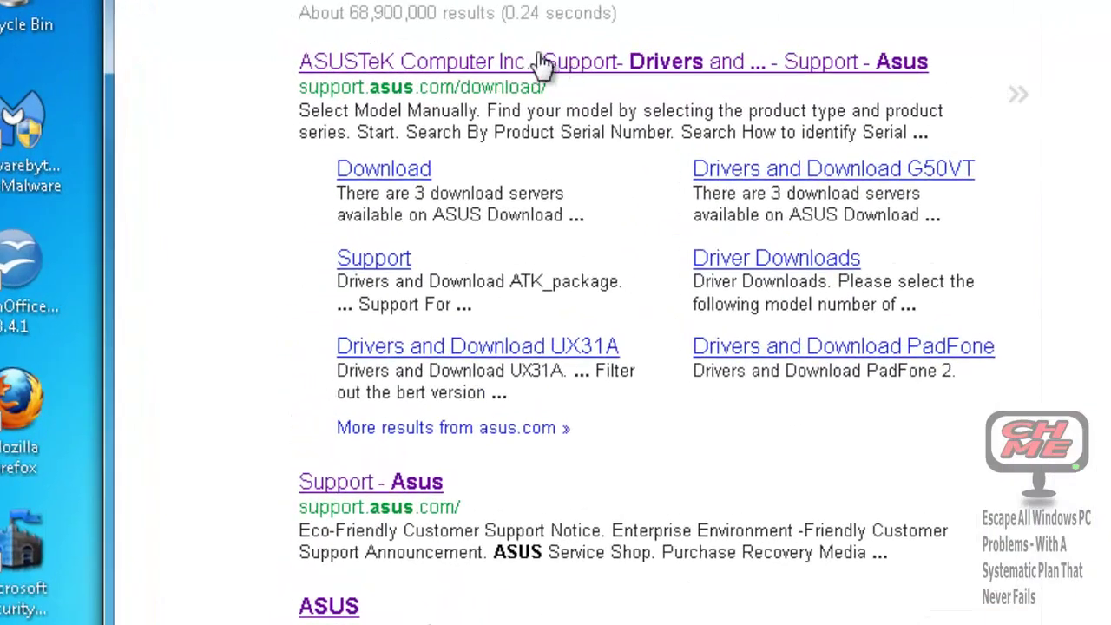
pyautogui.click(444, 69)
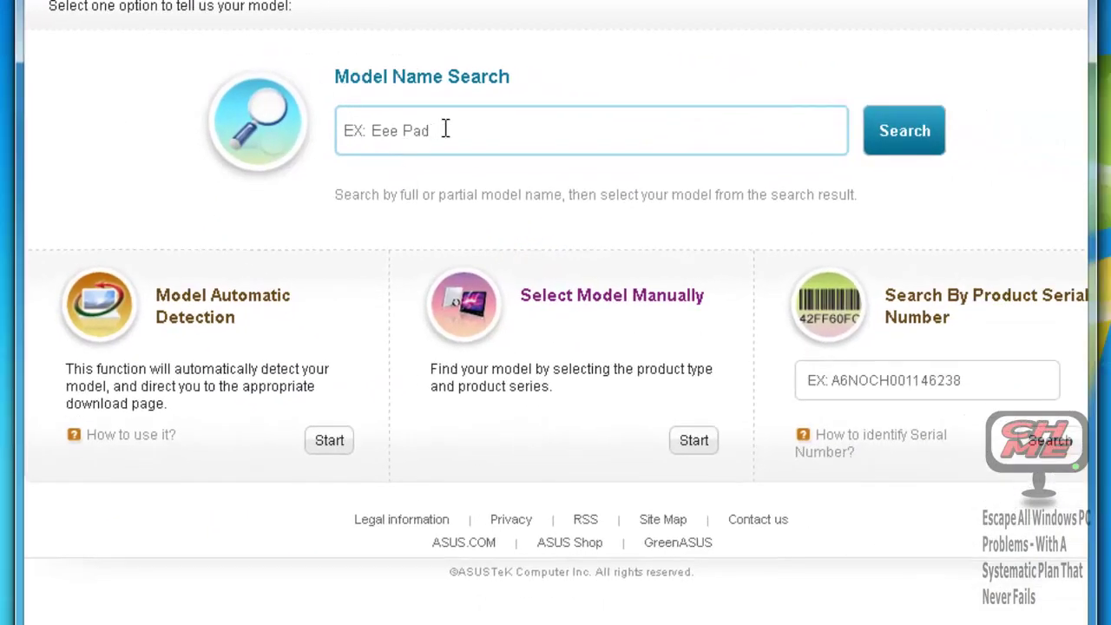
# Search the ASUS download site for the model "p8z68-v lx" and open the P8Z68-V LX support page.
pyautogui.click(444, 128)
pyautogui.write('p8z68-v lx')
pyautogui.click(903, 132)
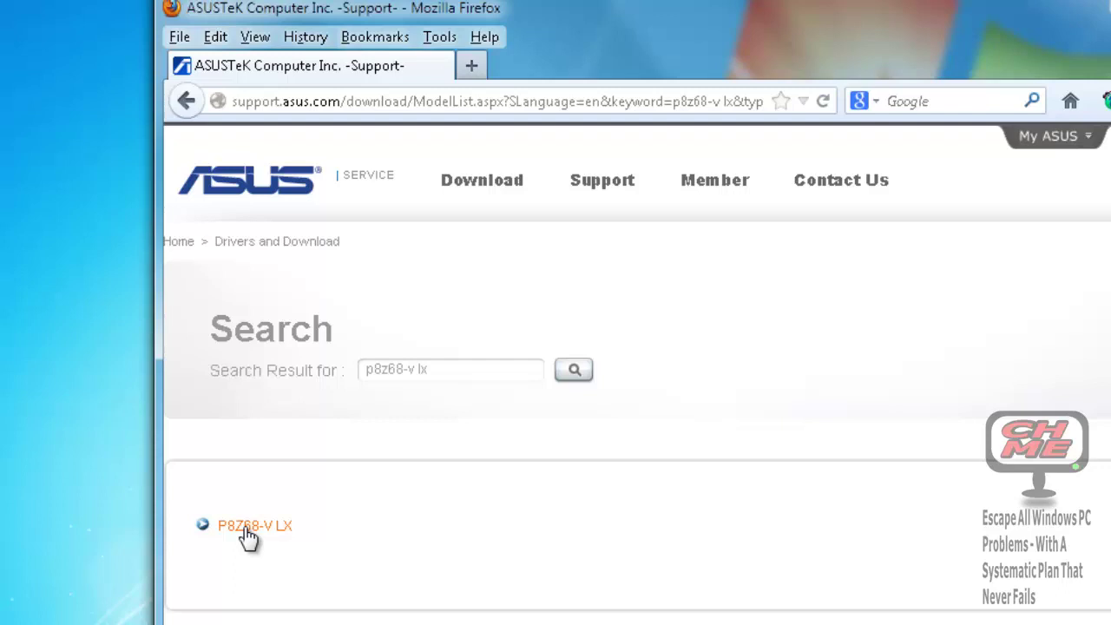
pyautogui.click(248, 537)
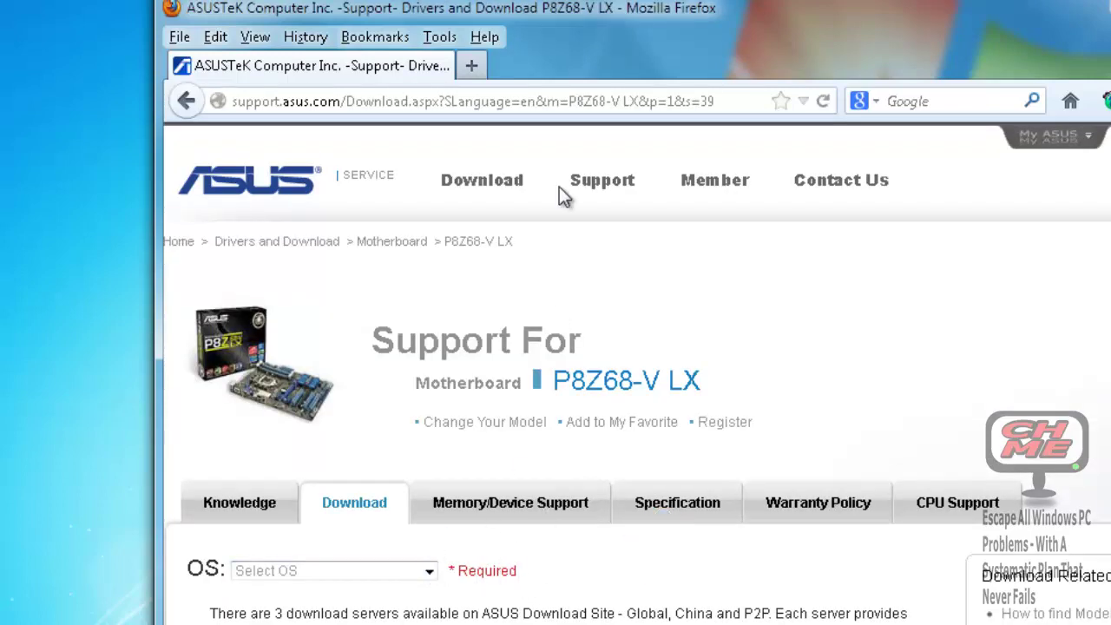
# Choose Windows 7 64bit as the operating system and expand the Chipset category to review its driver versions.
pyautogui.click(428, 573)
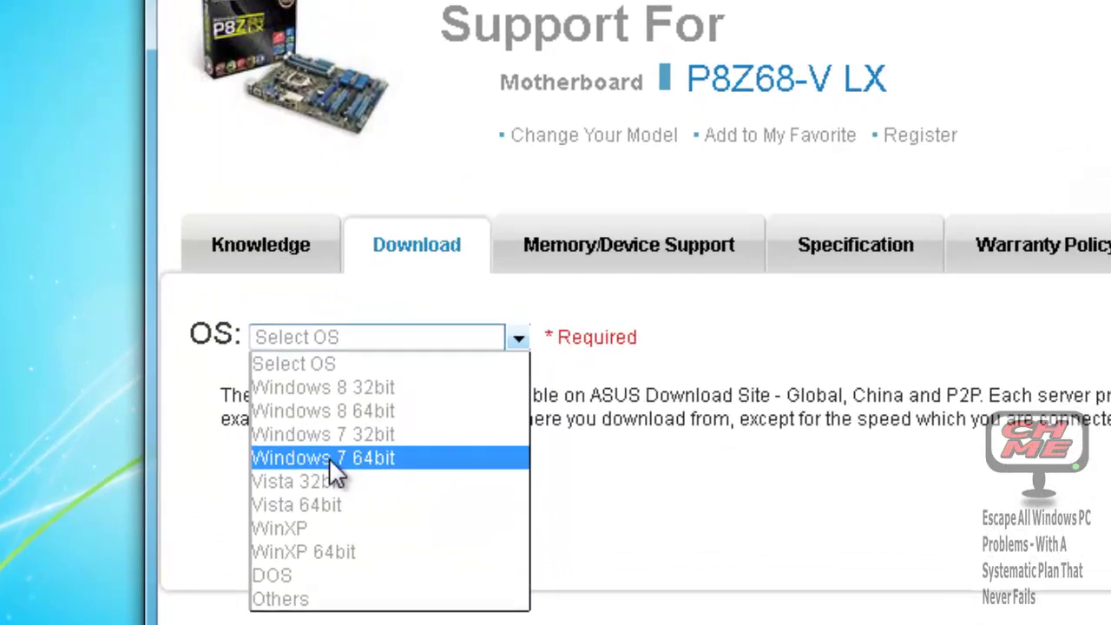
pyautogui.click(359, 458)
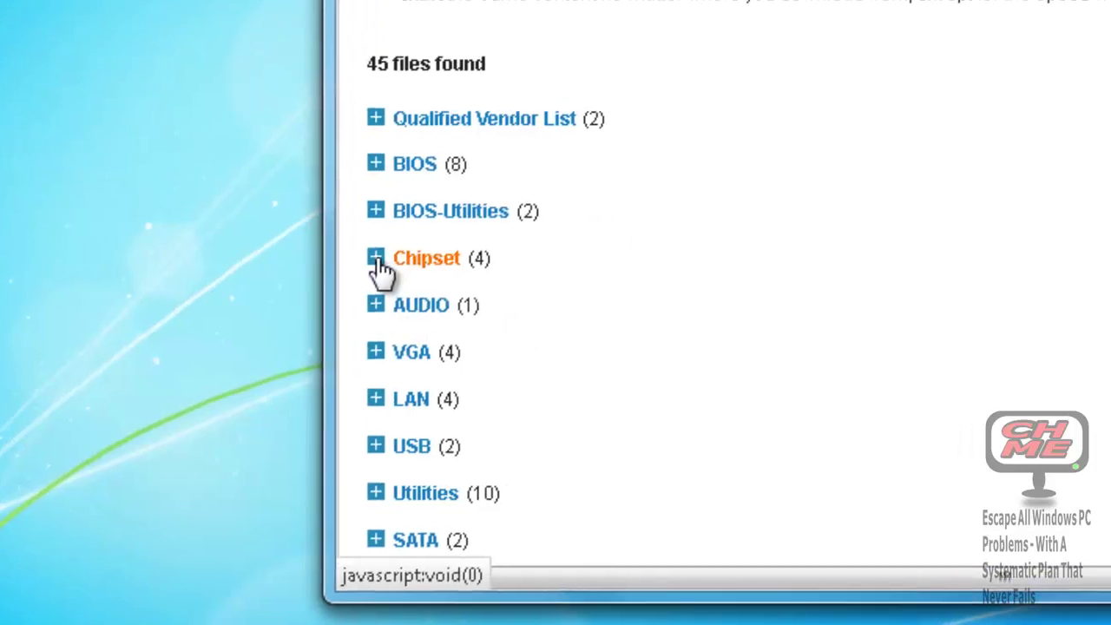
pyautogui.click(422, 262)
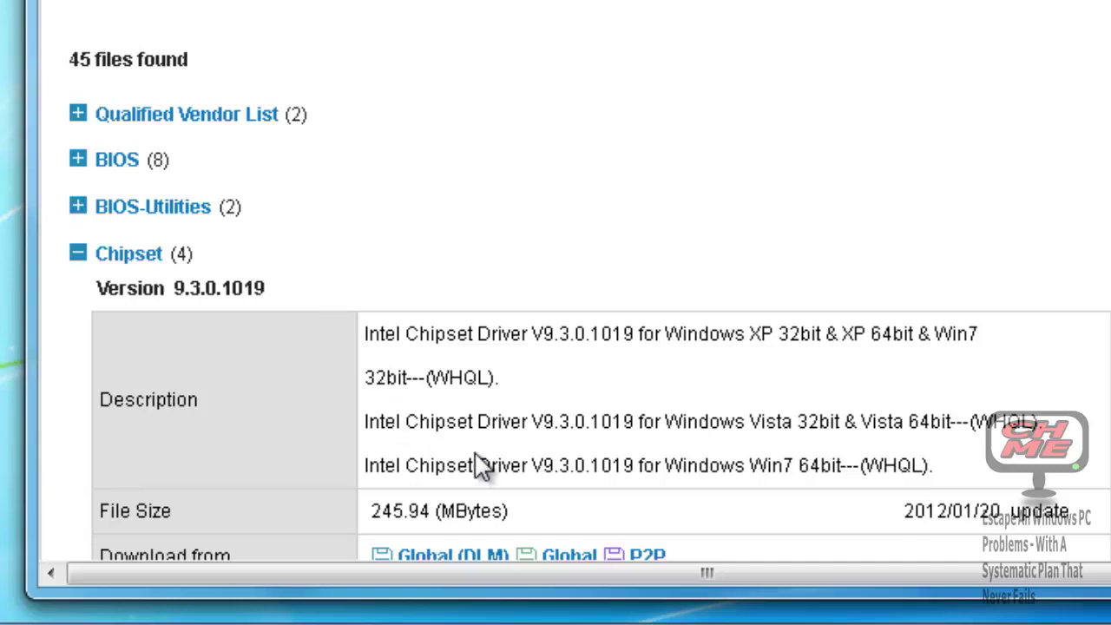
pyautogui.scroll(-8, 600, 286)
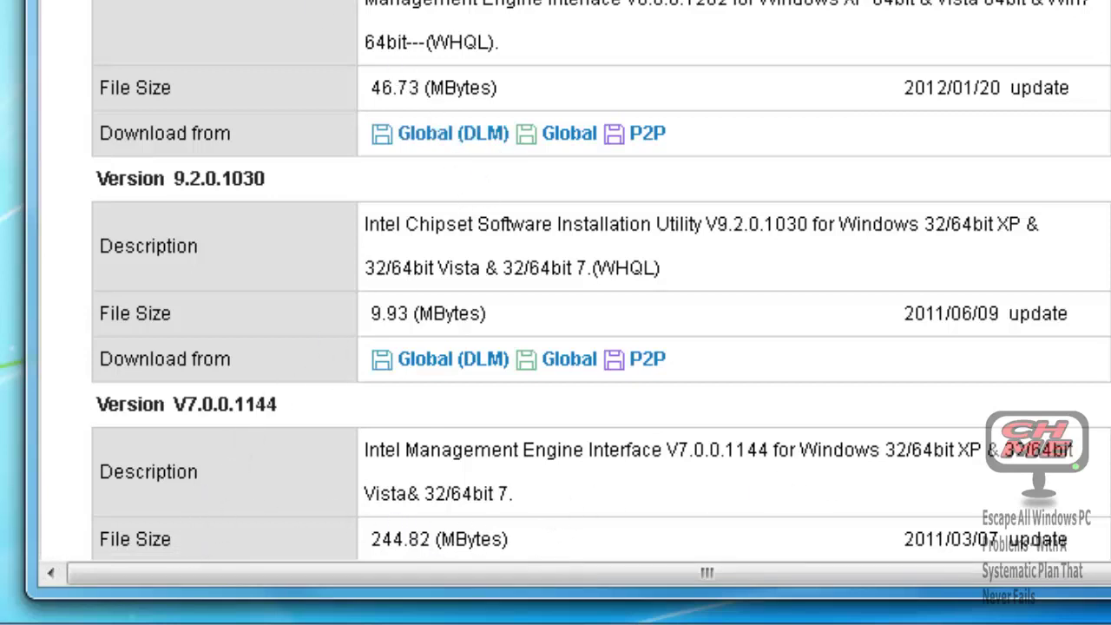
pyautogui.scroll(-1, 601, 289)
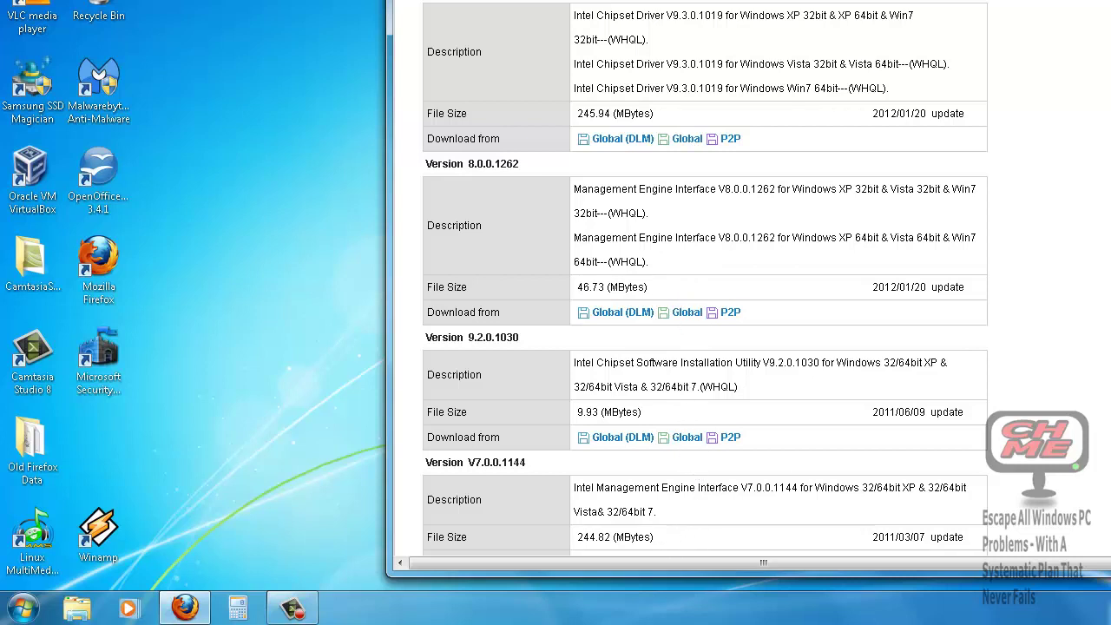
pyautogui.scroll(-2, 955, 386)
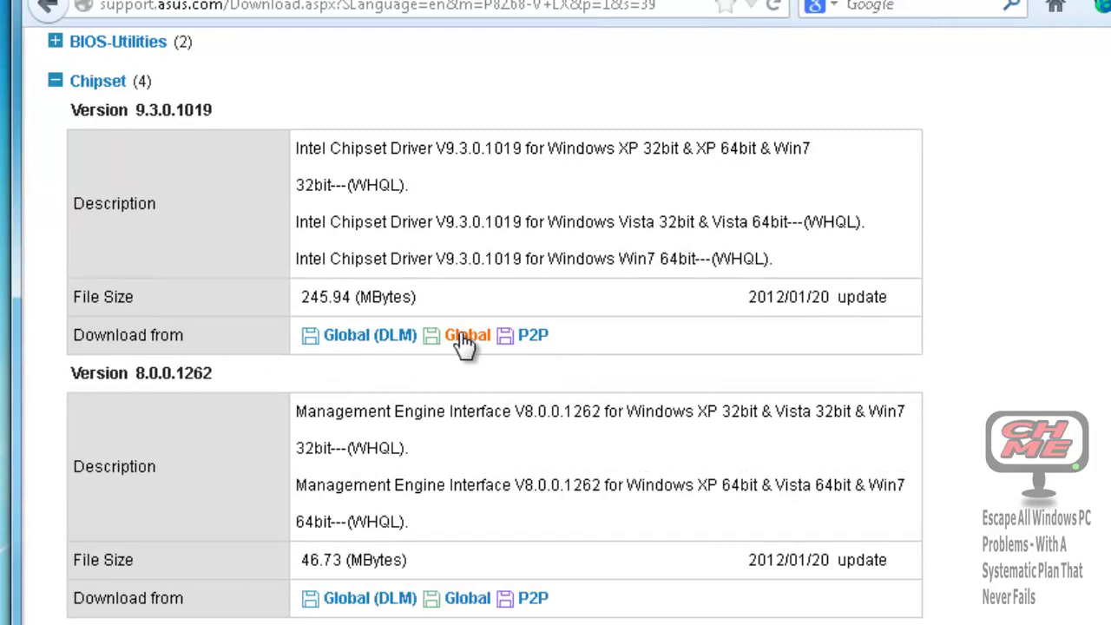
# Start saving the version 9.3.0.1019 Intel chipset driver zip from the Global server and cancel the download.
pyautogui.click(465, 339)
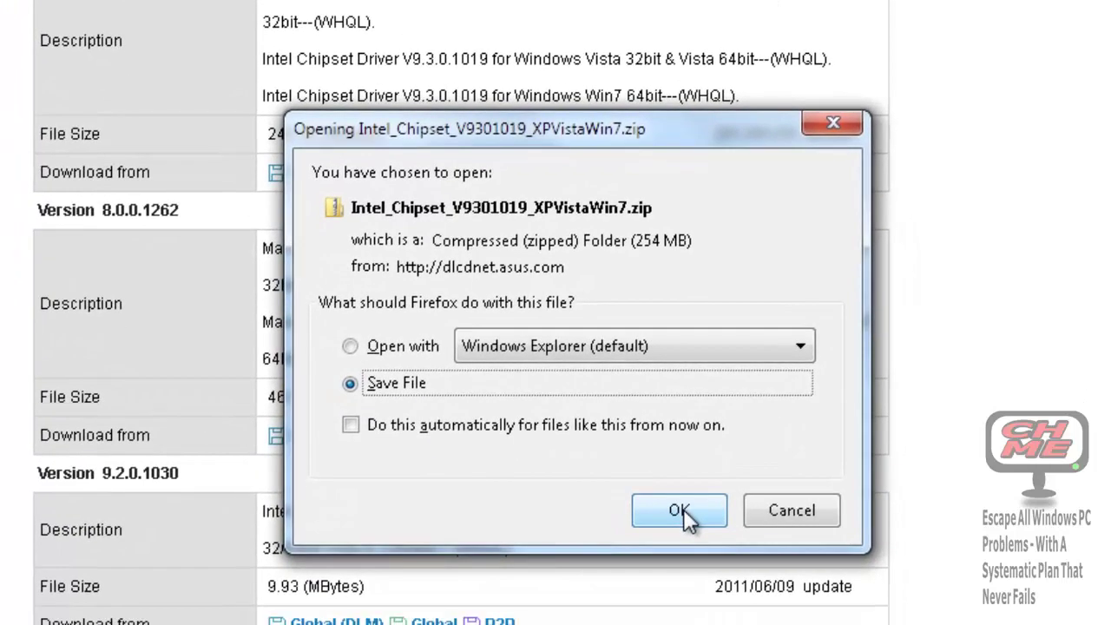
pyautogui.click(679, 510)
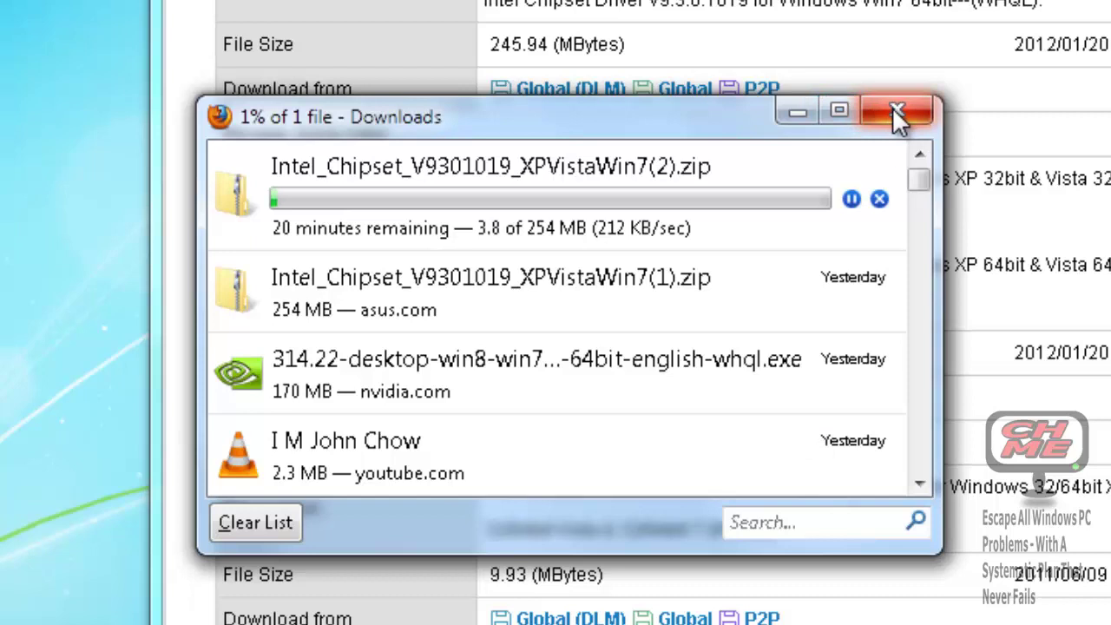
pyautogui.click(879, 200)
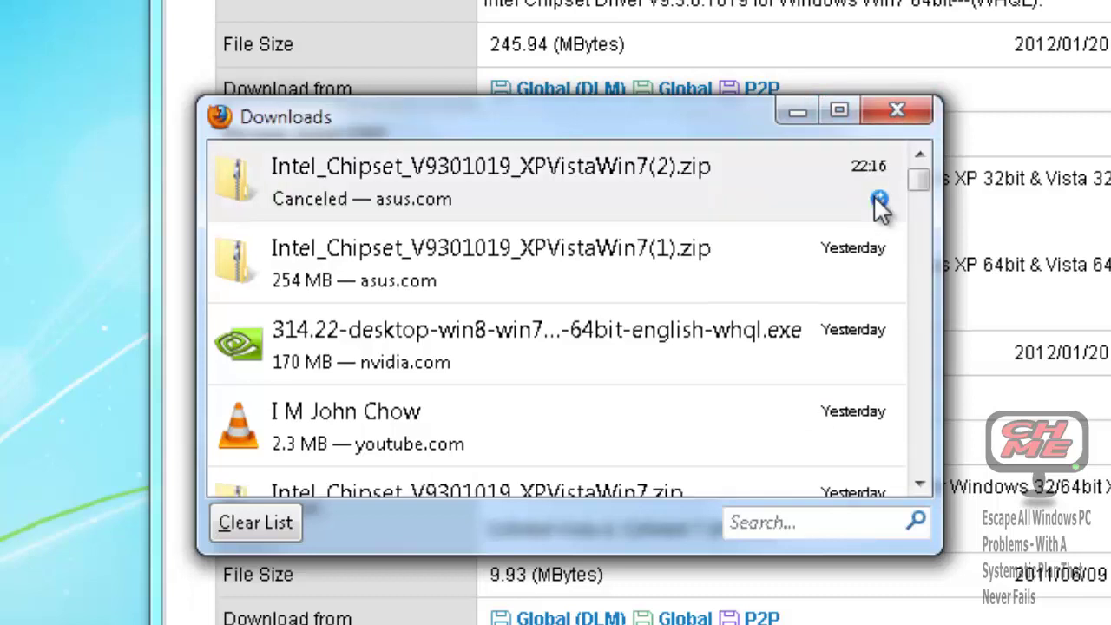
# Try to copy the previously downloaded Intel_Chipset_V9301019_XPVistaWin7(1).zip from its containing folder to the desktop, cancelling the file replacement.
pyautogui.rightClick(420, 264)
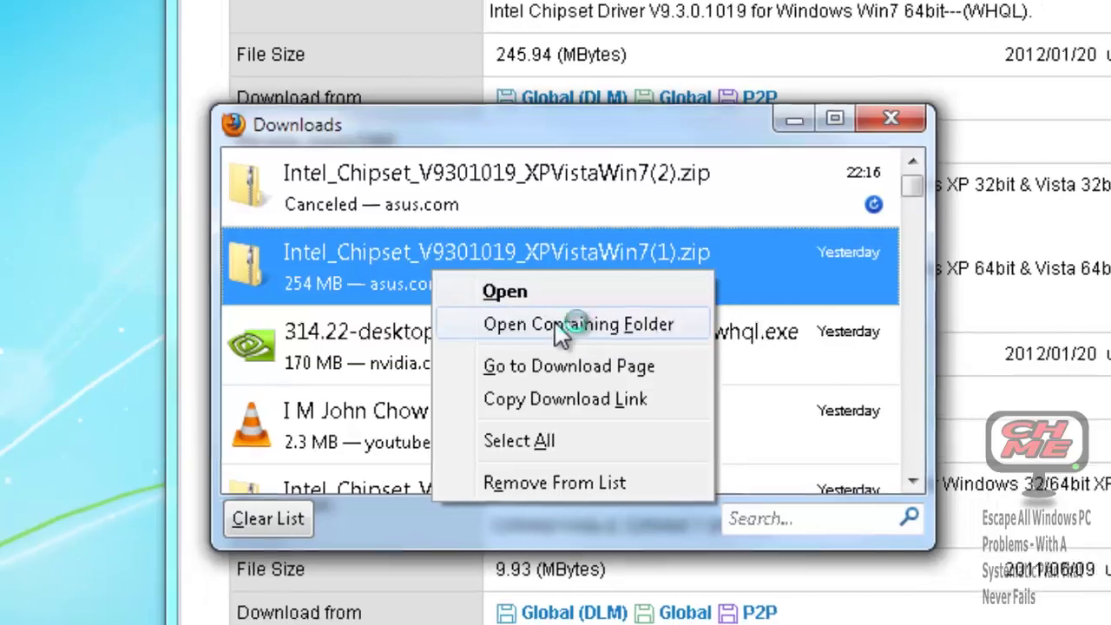
pyautogui.click(572, 324)
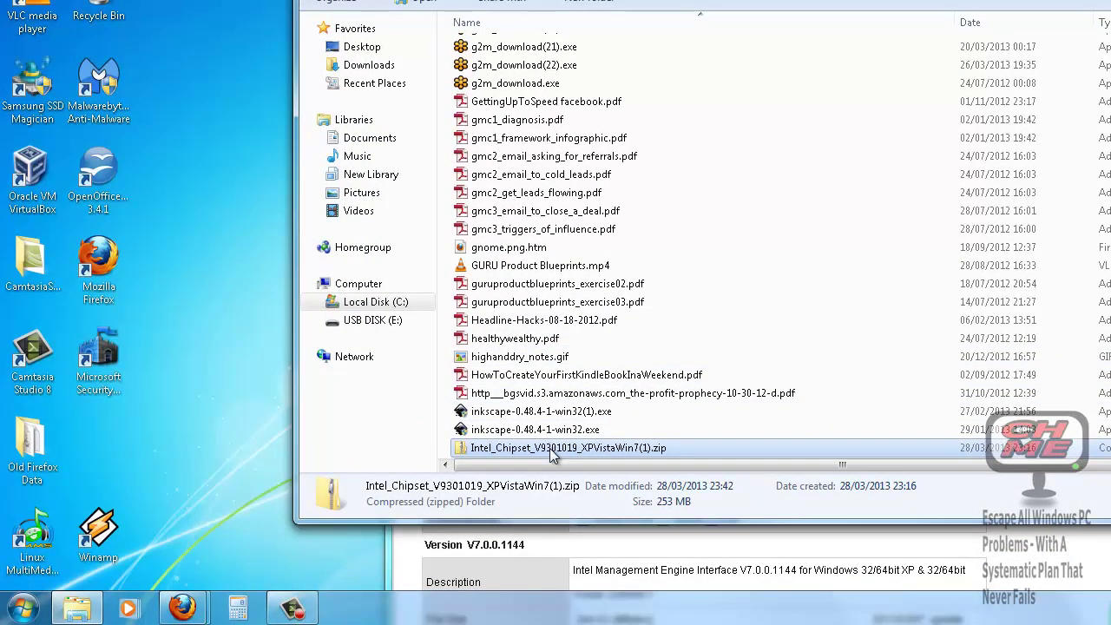
pyautogui.rightClick(550, 457)
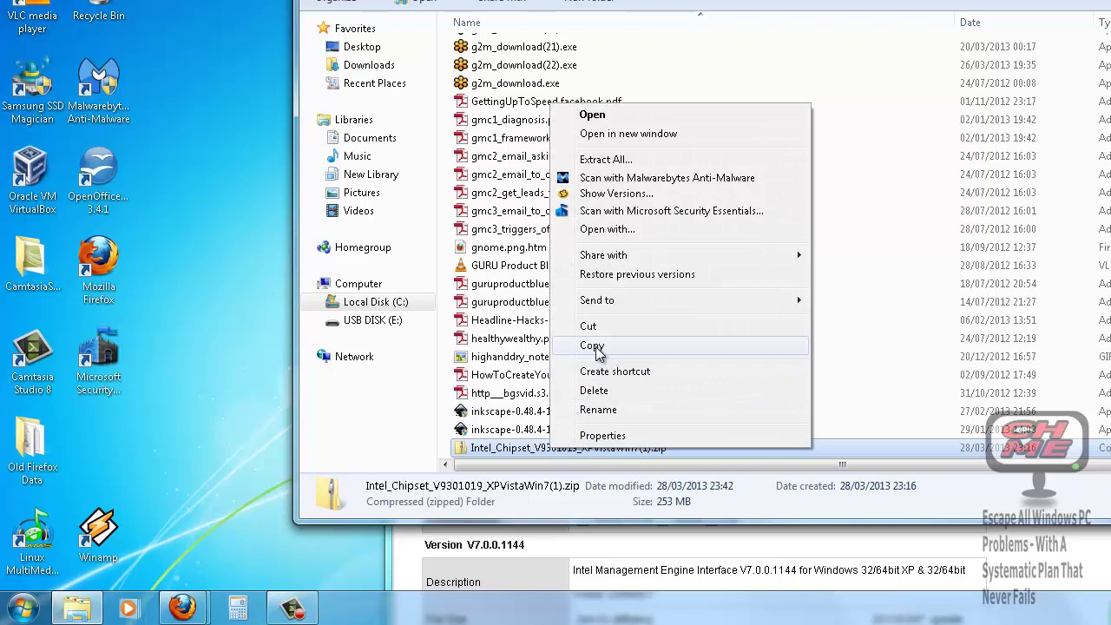
pyautogui.click(594, 345)
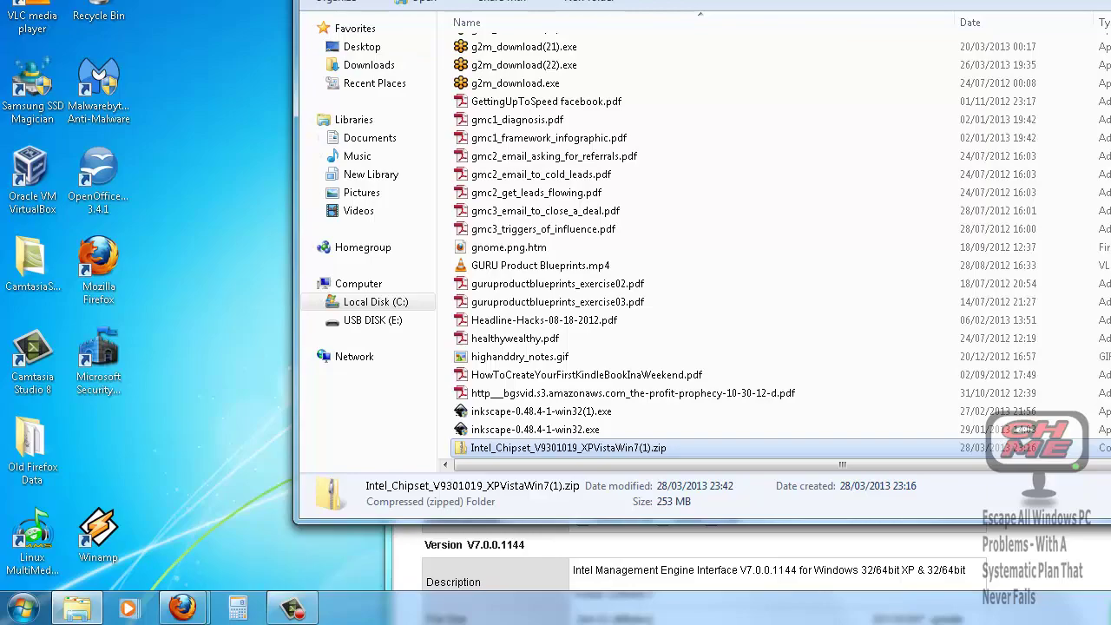
pyautogui.hotkey('alt', 'F4')
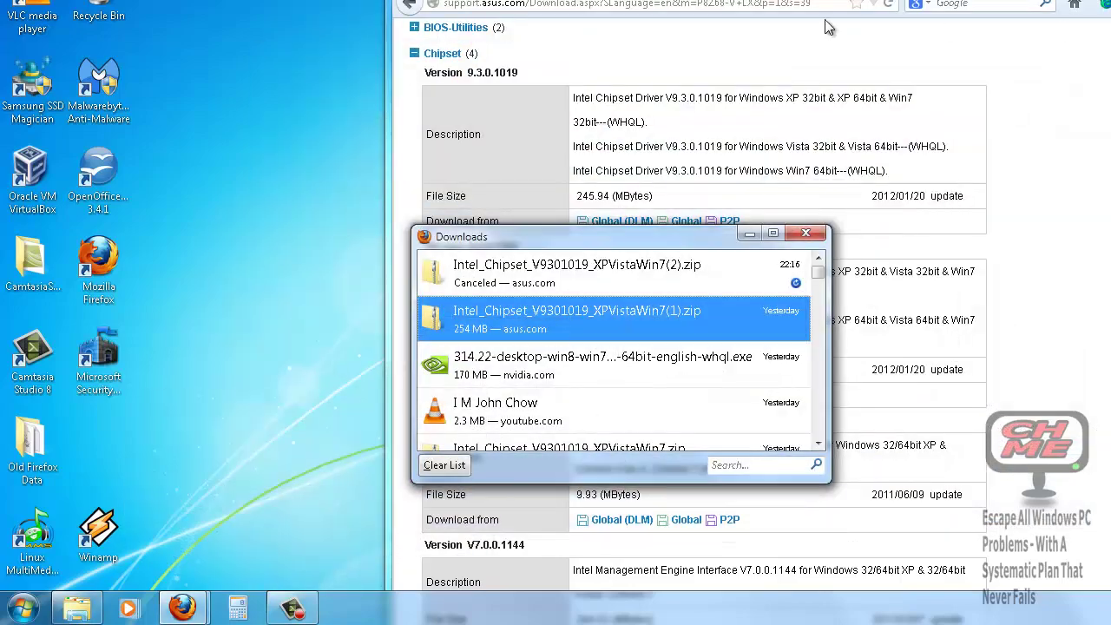
pyautogui.rightClick(258, 225)
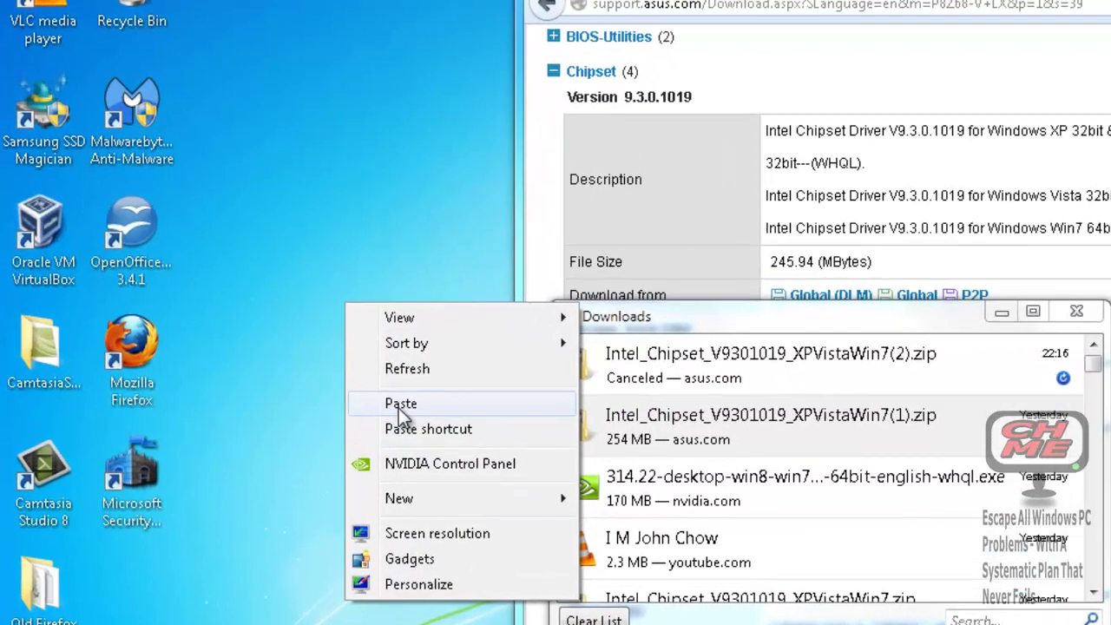
pyautogui.click(399, 403)
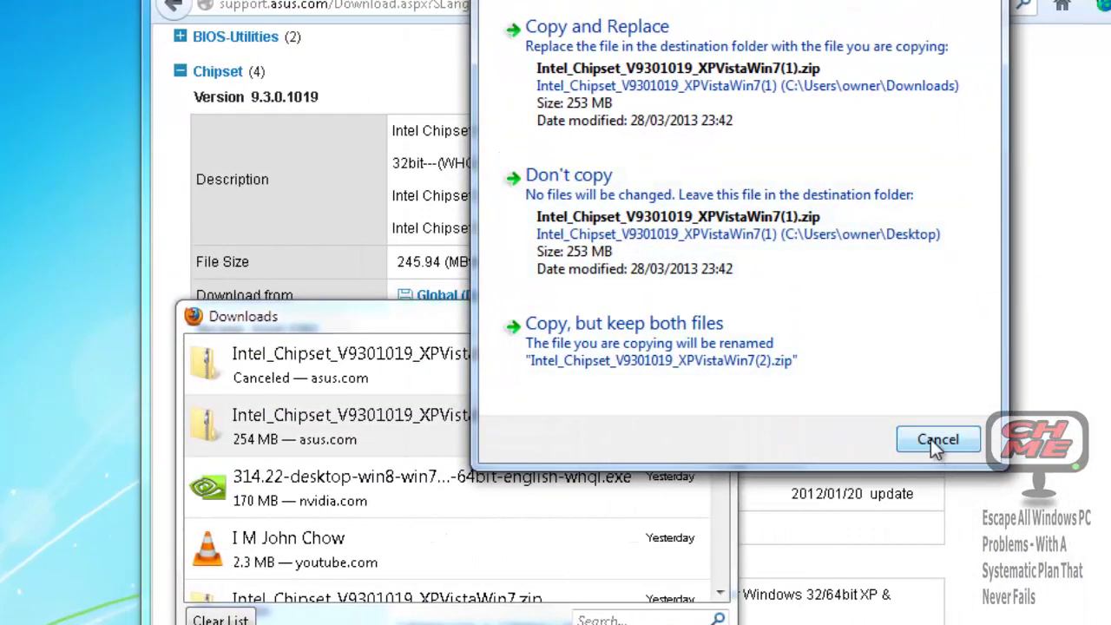
pyautogui.click(931, 440)
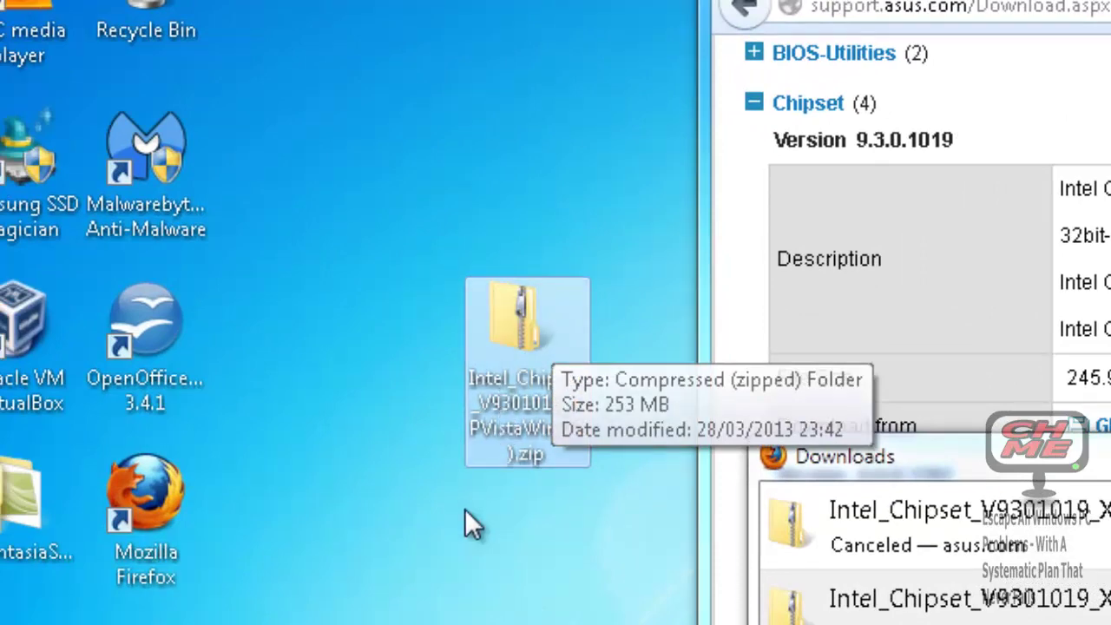
# Extract the Intel_Chipset_V9301019_XPVistaWin7(1).zip on the desktop into the suggested folder beside it, showing the extracted files when complete.
pyautogui.rightClick(504, 338)
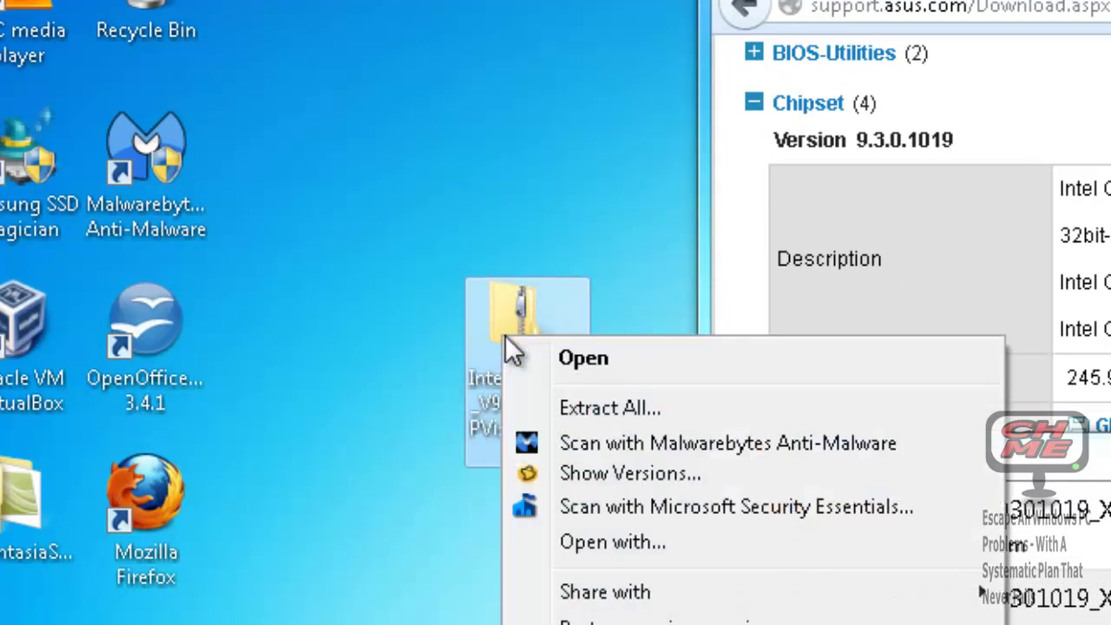
pyautogui.click(585, 405)
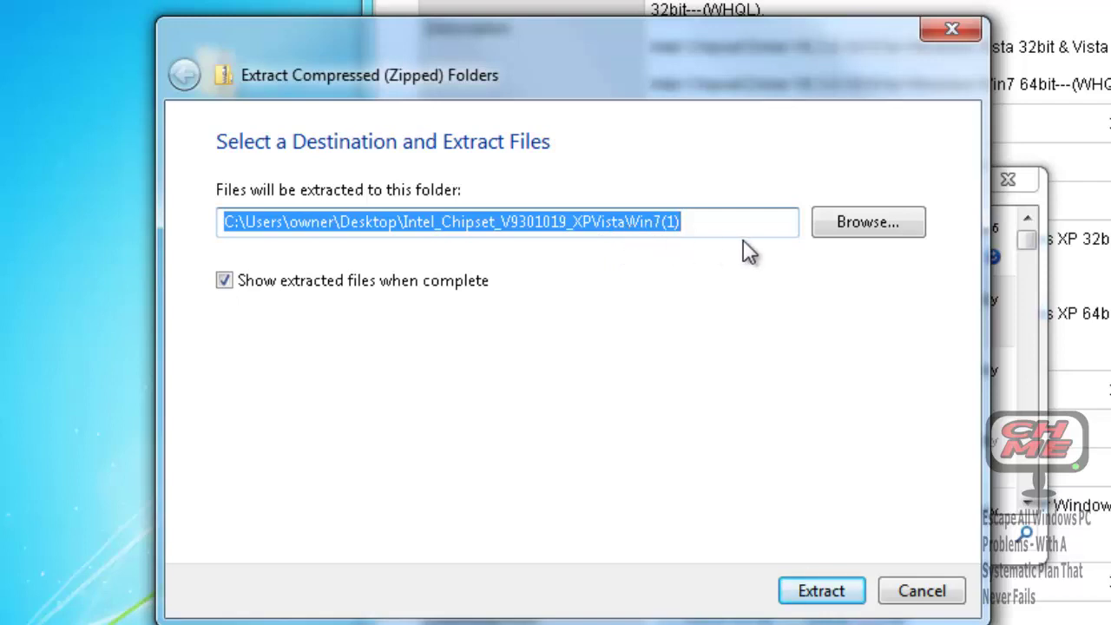
pyautogui.click(820, 594)
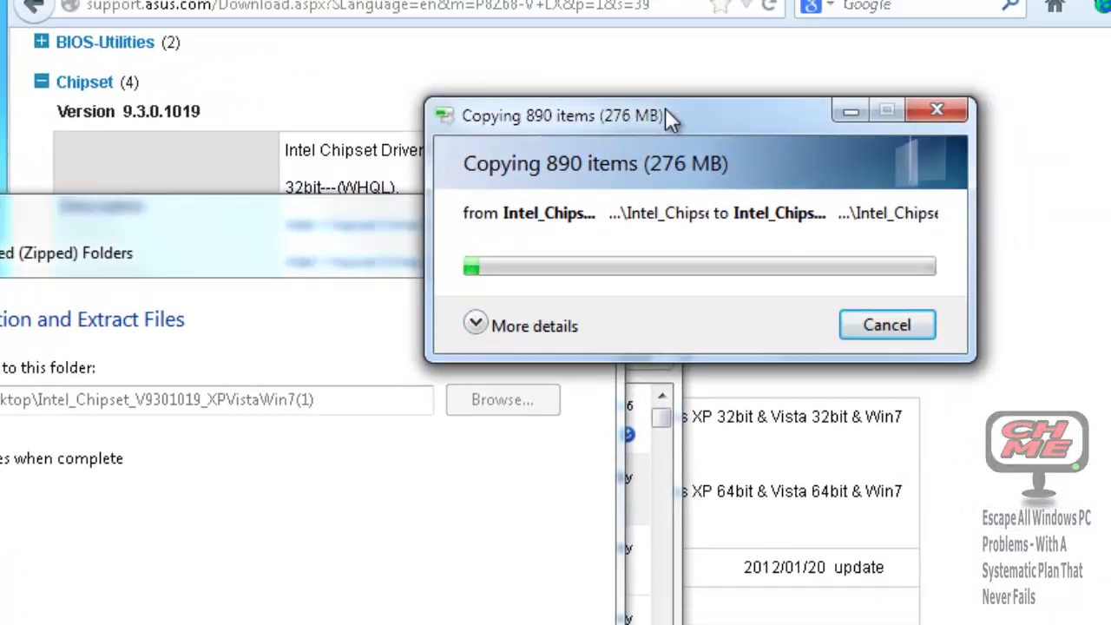
pyautogui.moveTo(675, 107); pyautogui.dragTo(253, 302)
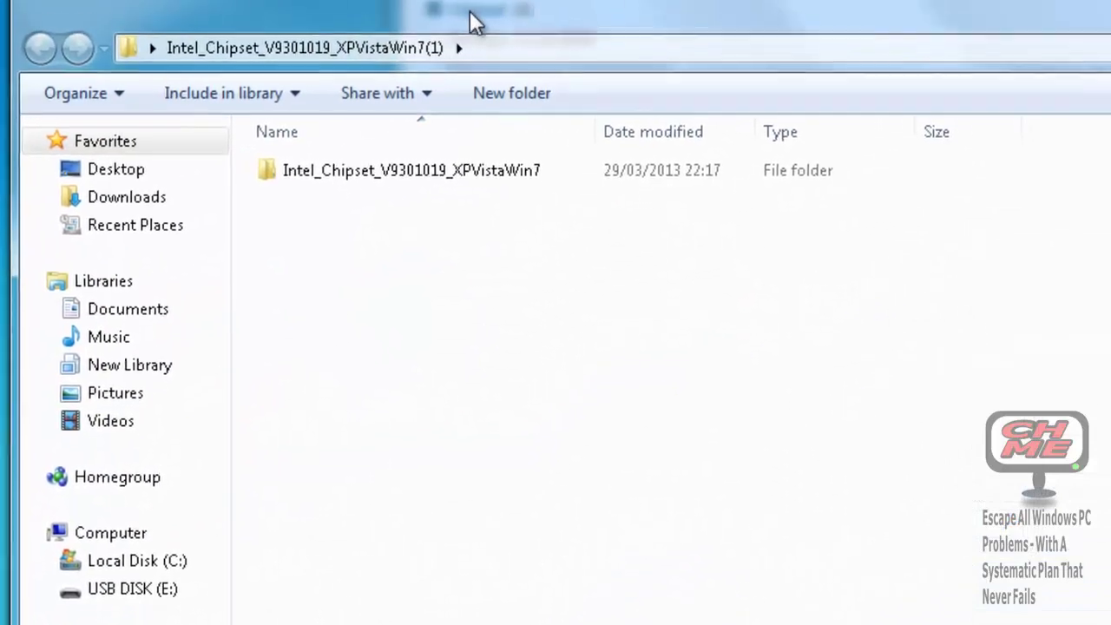
# Open the Chipset folder inside Driver in the extracted Intel_Chipset_V9301019_XPVistaWin7 folder.
pyautogui.click(417, 202)
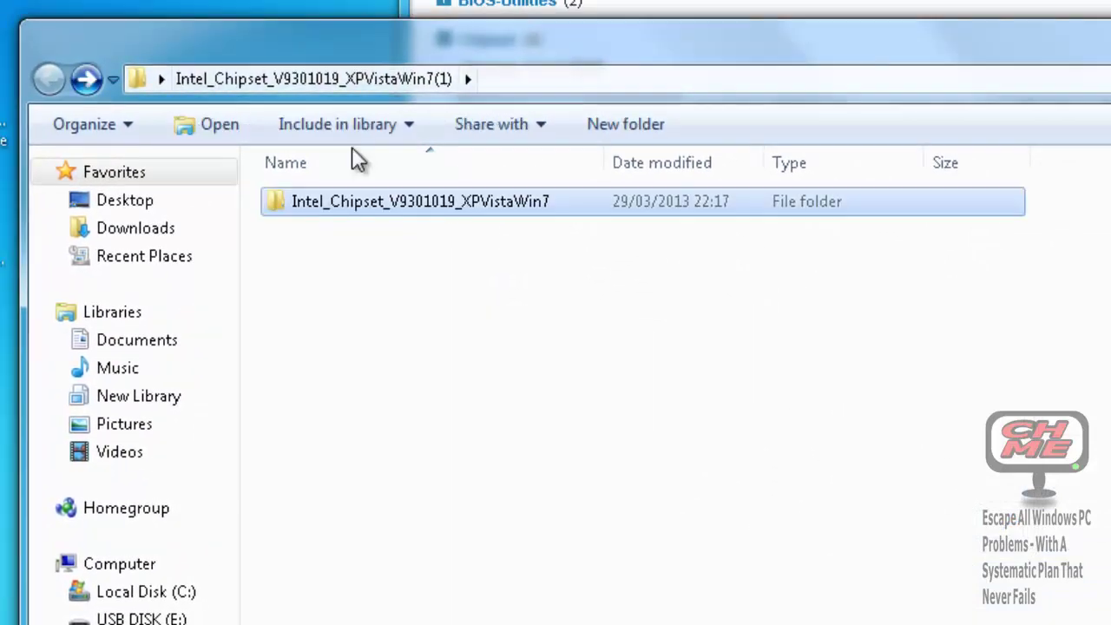
pyautogui.doubleClick(319, 213)
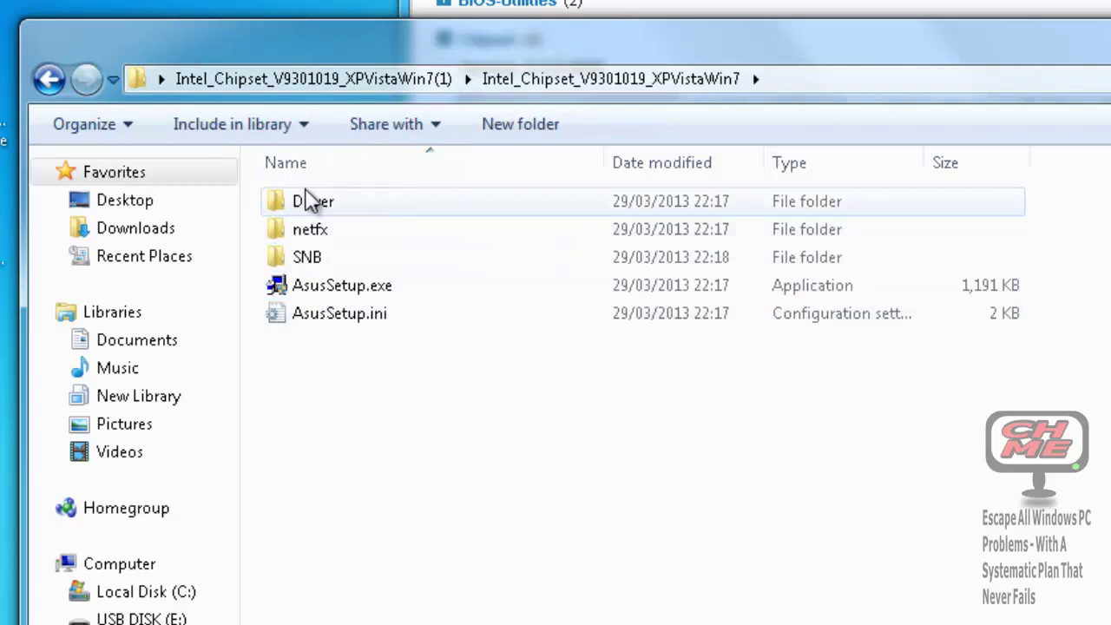
pyautogui.doubleClick(316, 214)
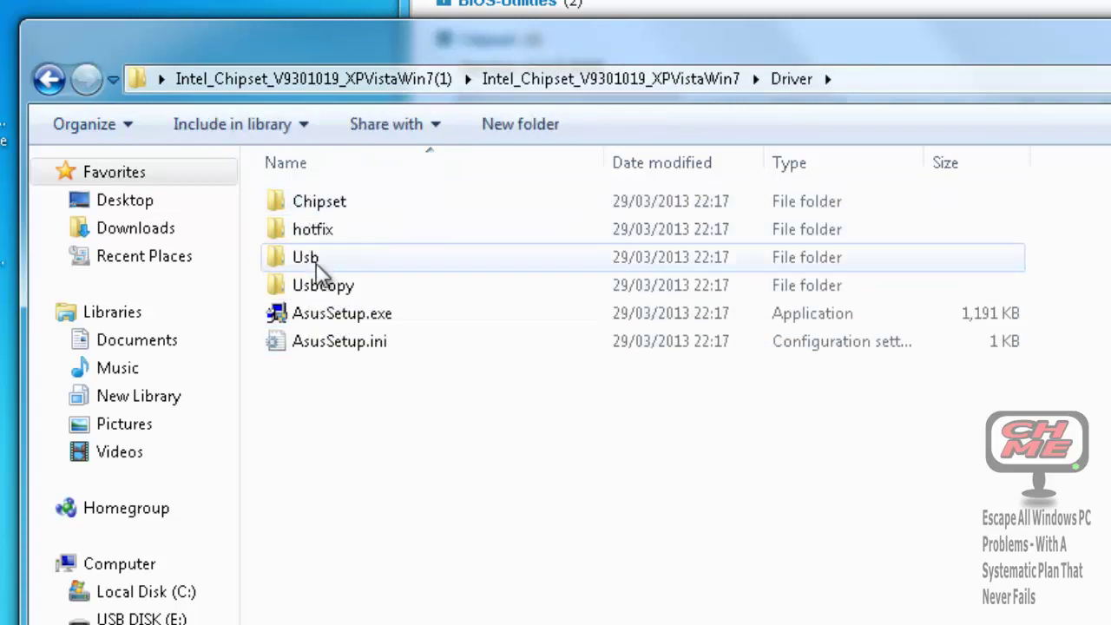
pyautogui.doubleClick(313, 210)
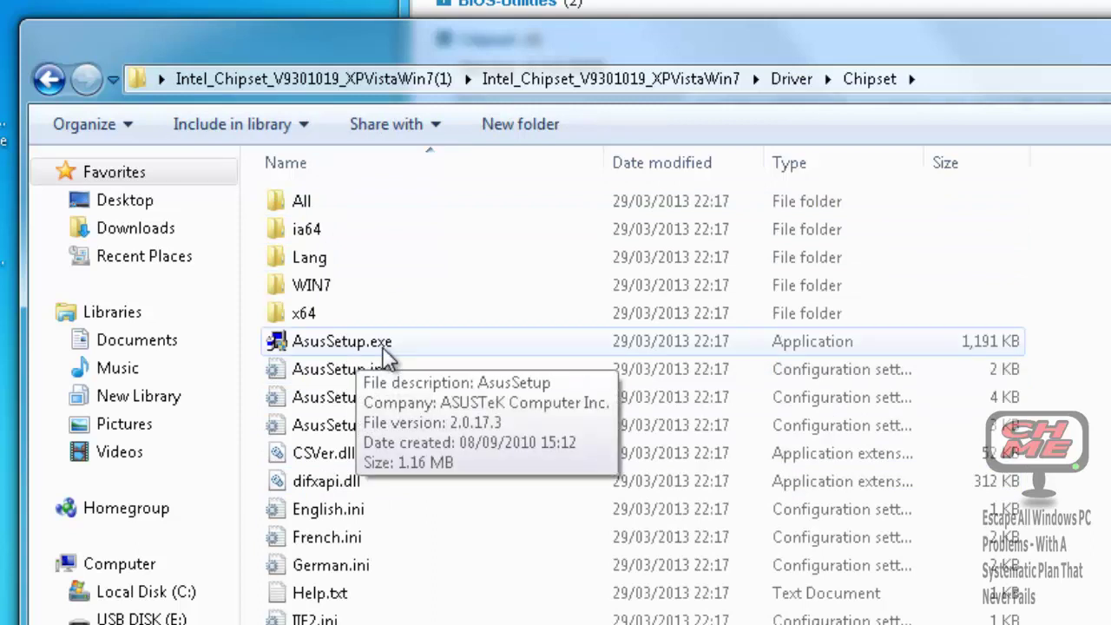
# Launch AsusSetup.exe, allow Intel's setup.exe to run, and minimize the Downloads window to bring the chipset installer into view.
pyautogui.doubleClick(323, 347)
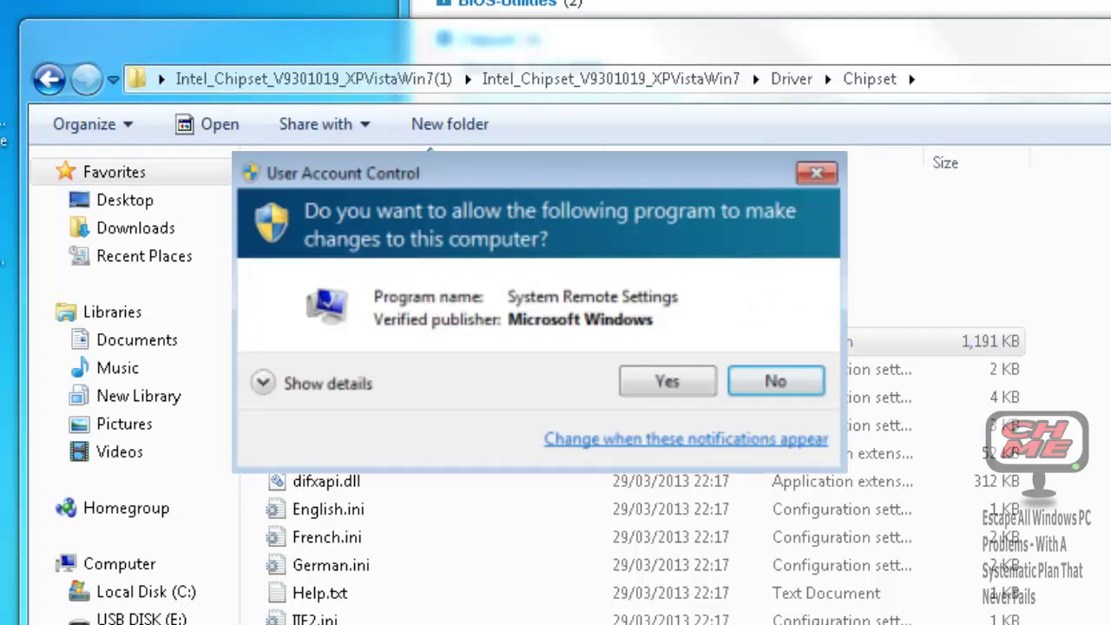
pyautogui.click(776, 381)
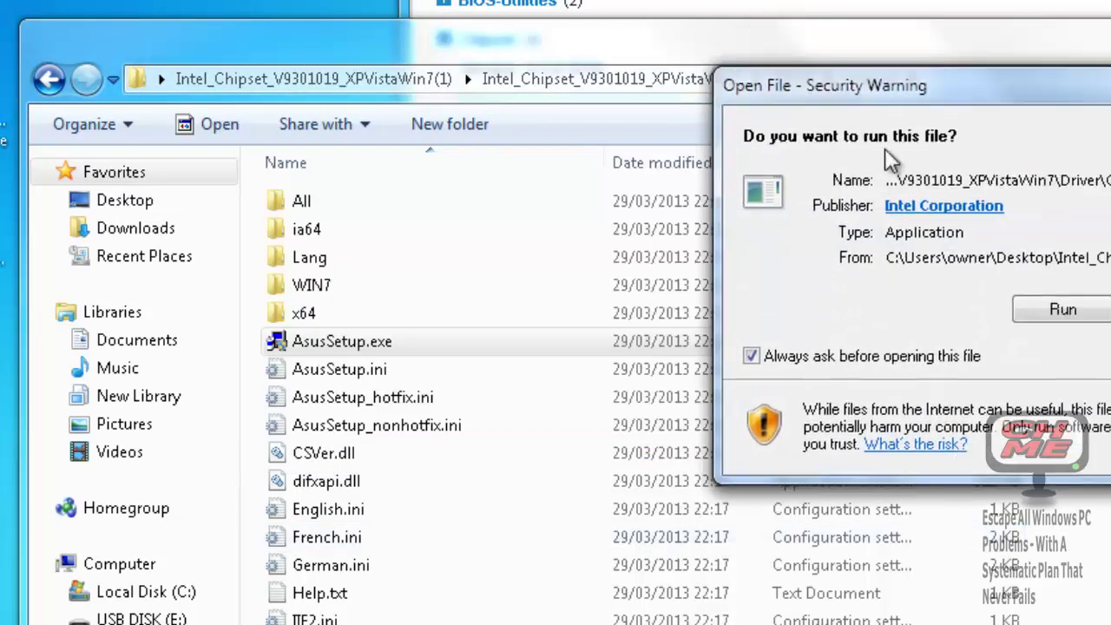
pyautogui.moveTo(972, 87); pyautogui.dragTo(588, 290)
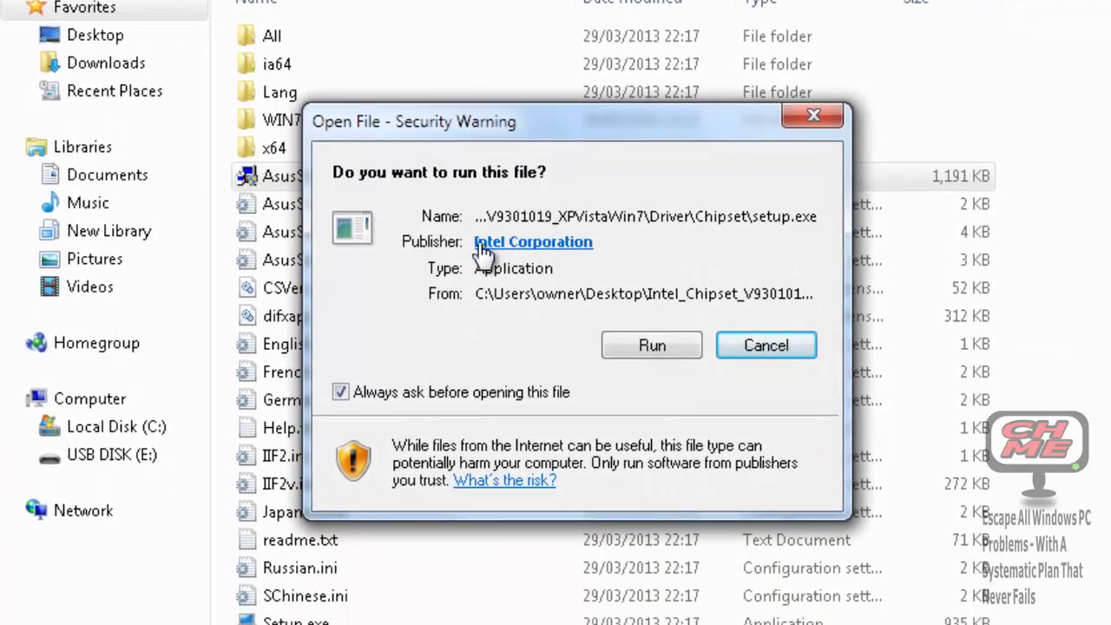
pyautogui.click(643, 347)
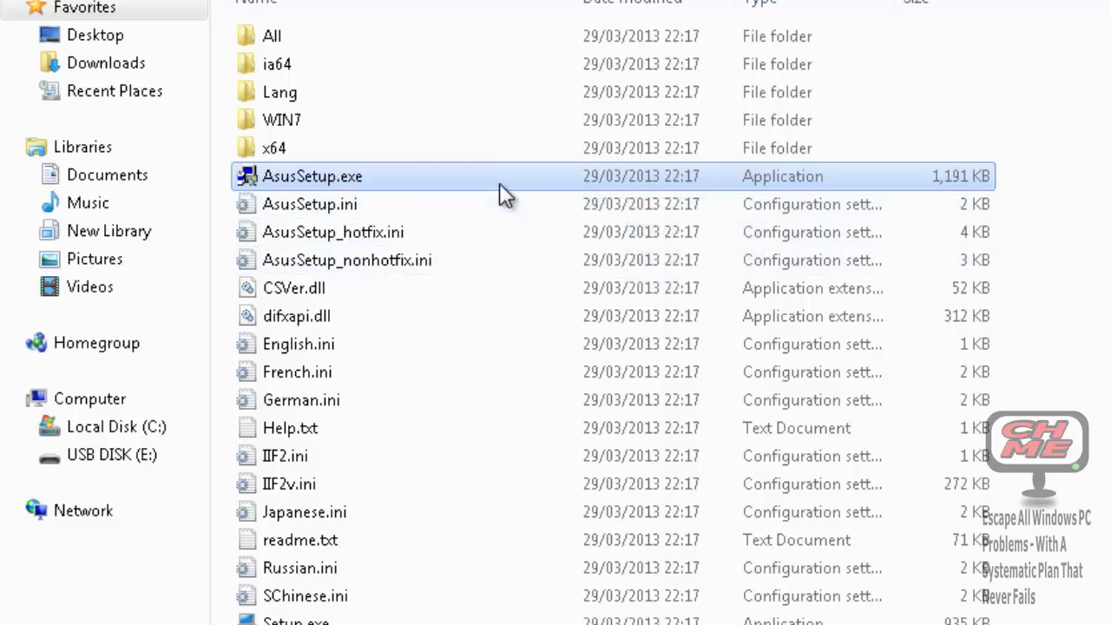
pyautogui.moveTo(500, 182)
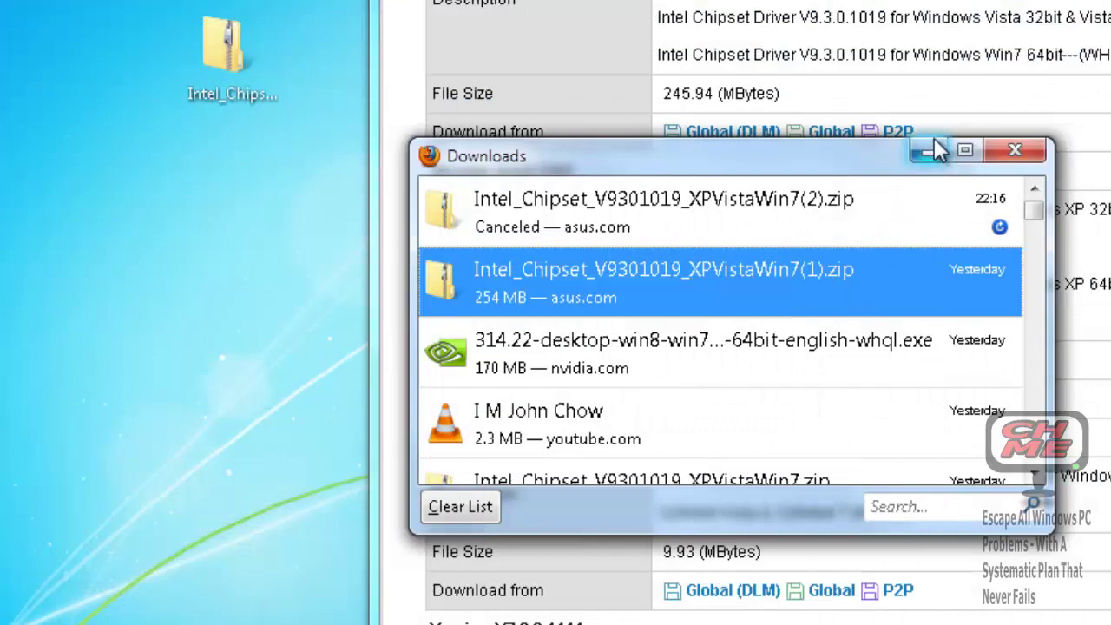
pyautogui.click(927, 150)
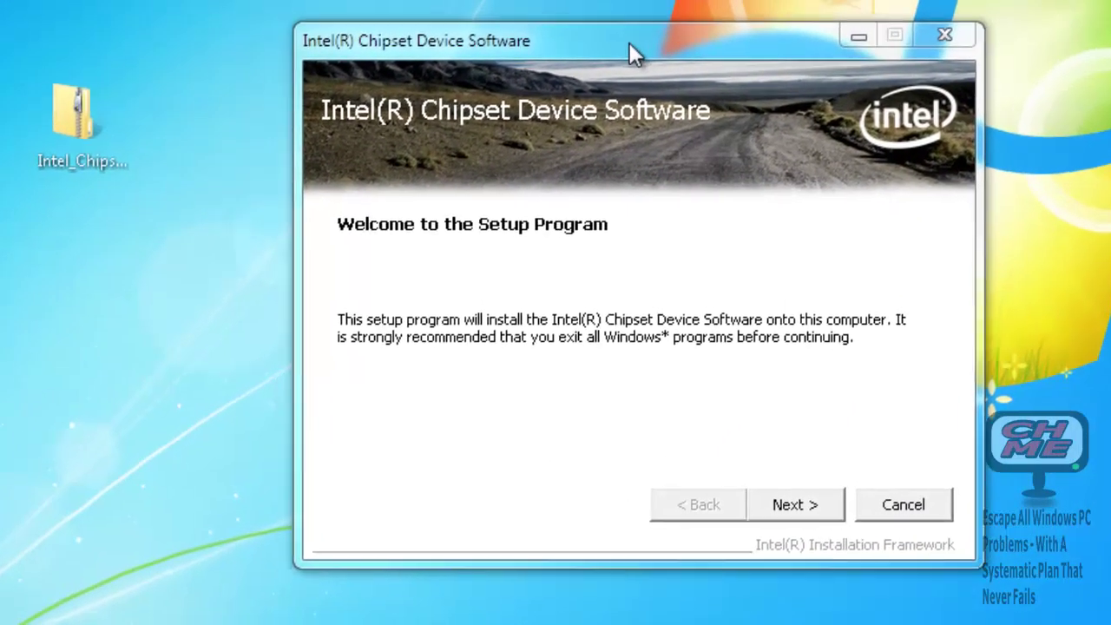
pyautogui.moveTo(784, 0); pyautogui.dragTo(596, 0)
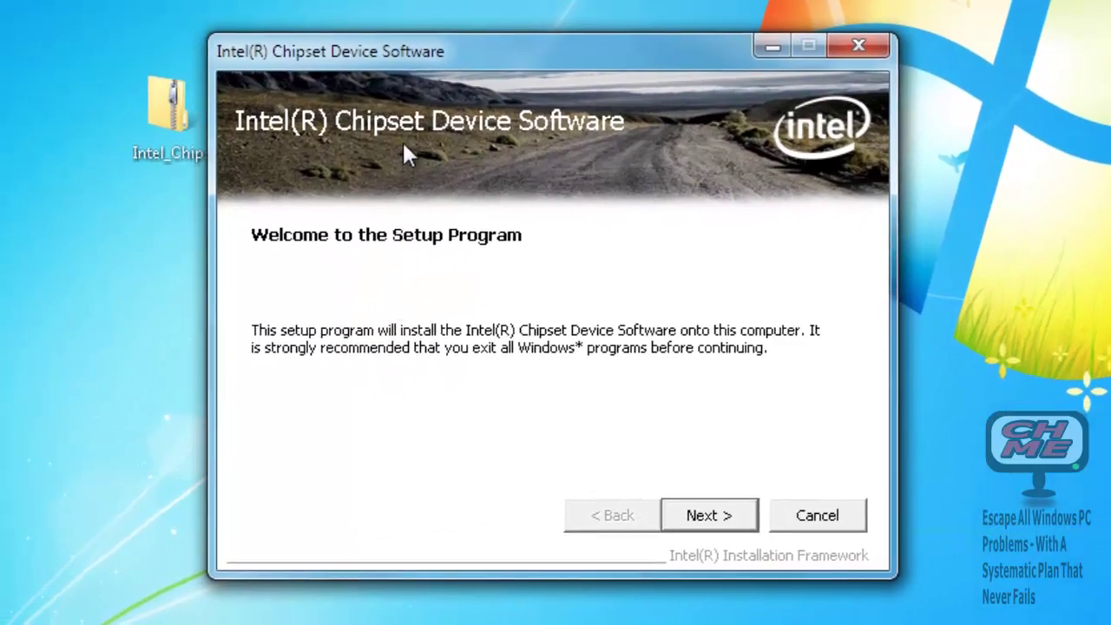
# Install the Intel(R) Chipset Device Software, accepting the license agreement and continuing past the readme information.
pyautogui.click(708, 516)
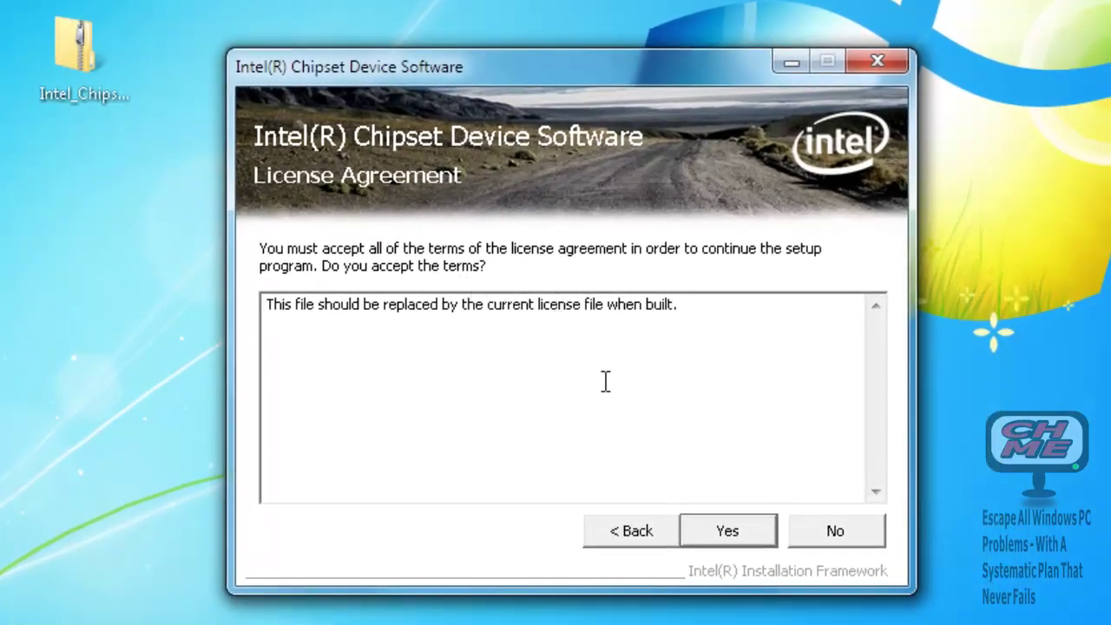
pyautogui.click(719, 530)
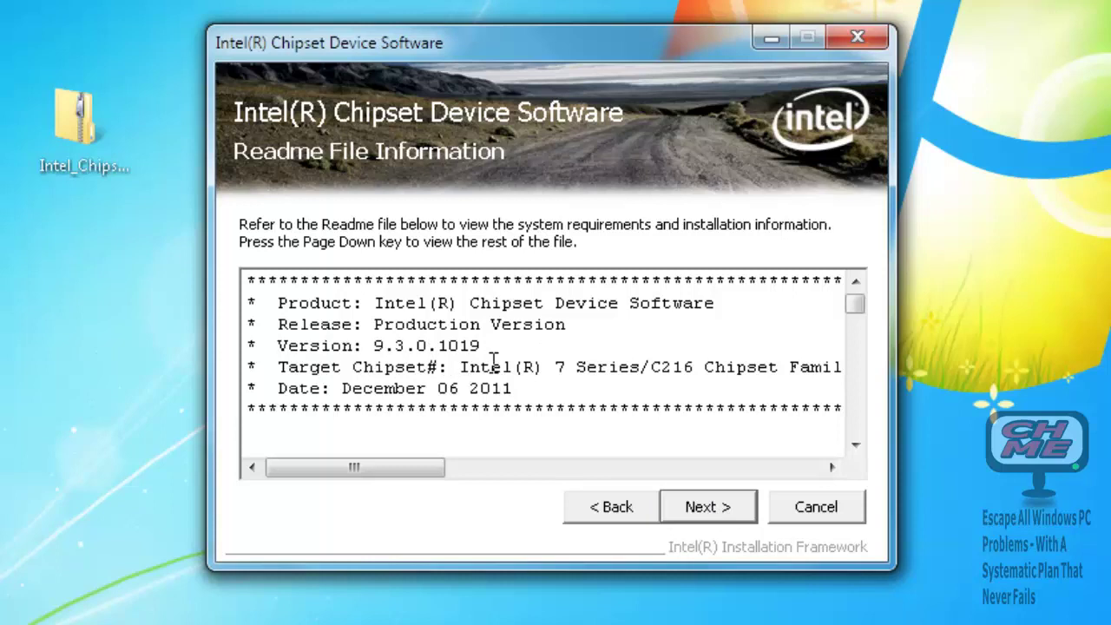
pyautogui.click(699, 508)
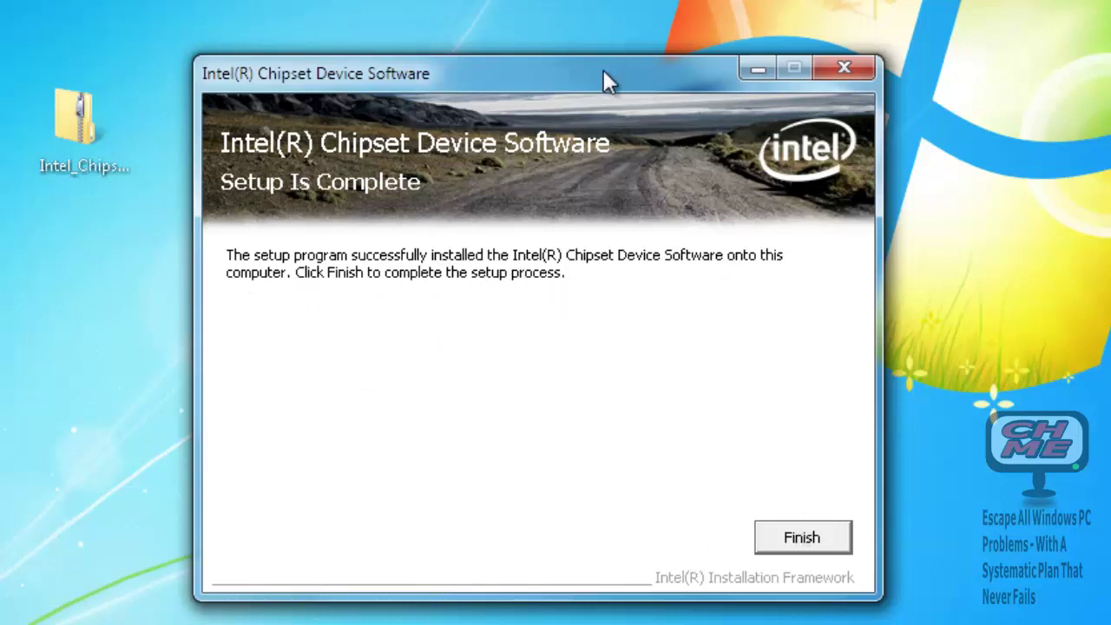
pyautogui.moveTo(606, 73); pyautogui.dragTo(543, 78)
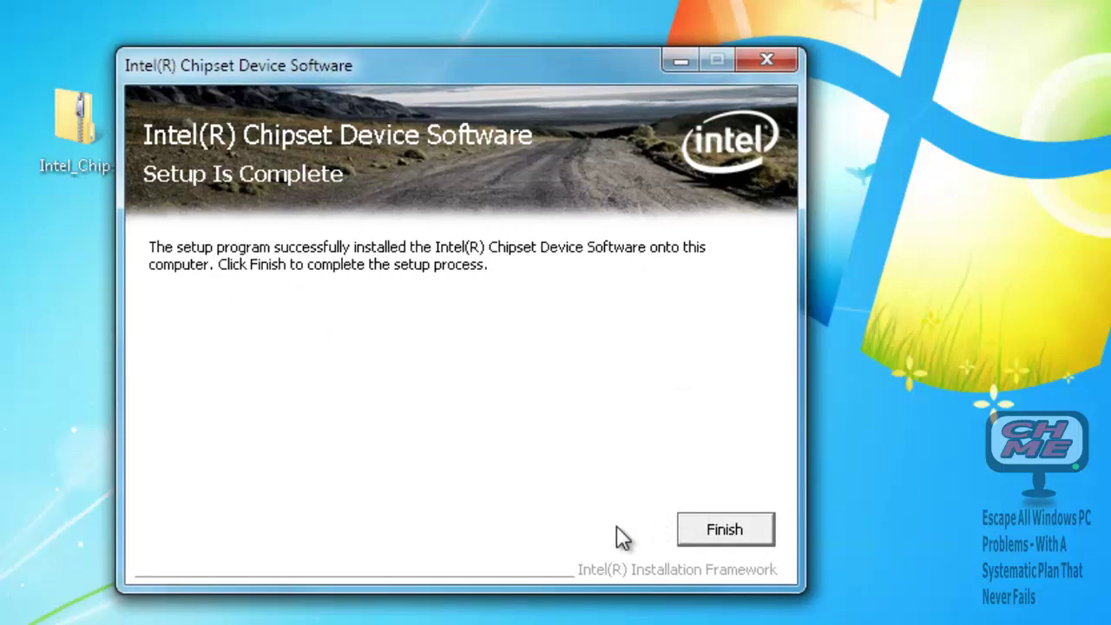